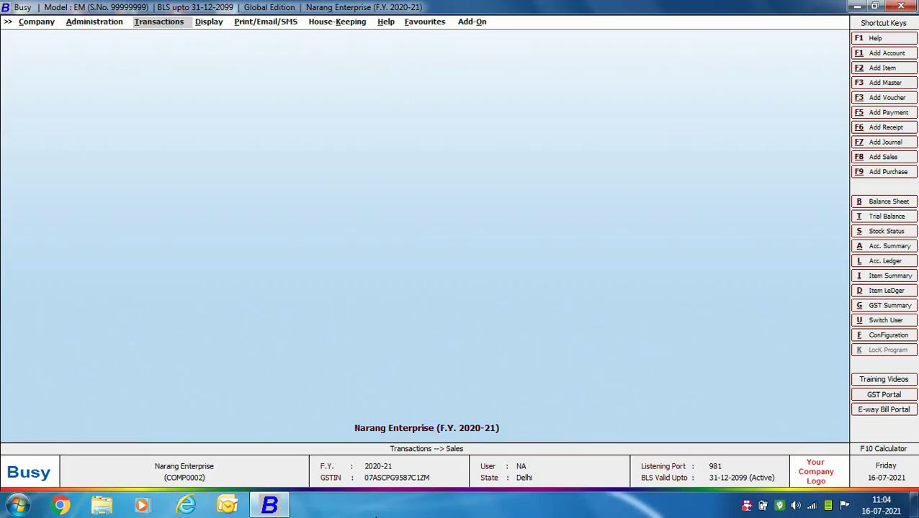
- Open Save GSTR-2A Data via Transactions > GST Misc. Utilities > Download GSTR JSON Data
left_click(143, 23)
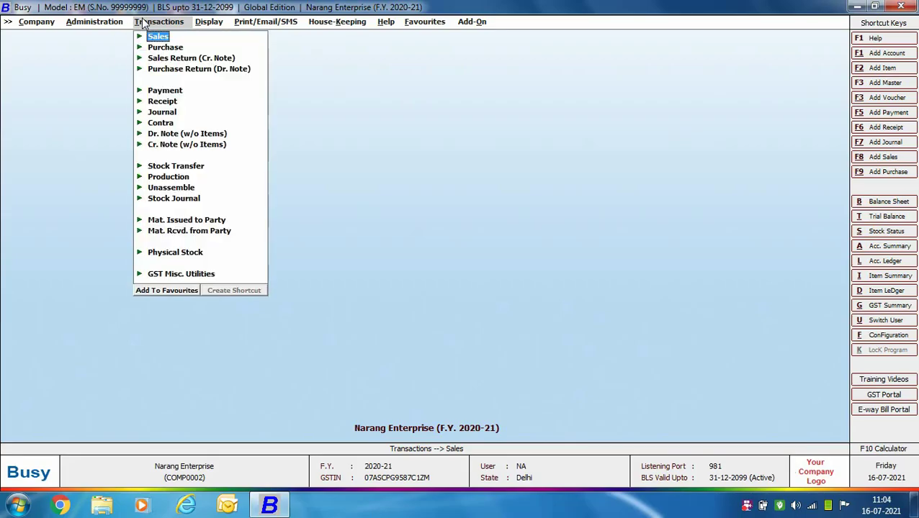
left_click(185, 275)
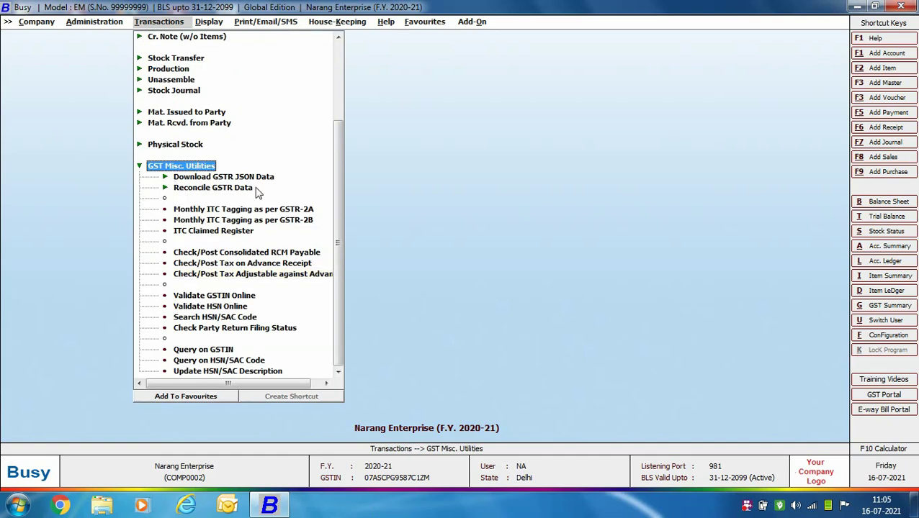
left_click(205, 179)
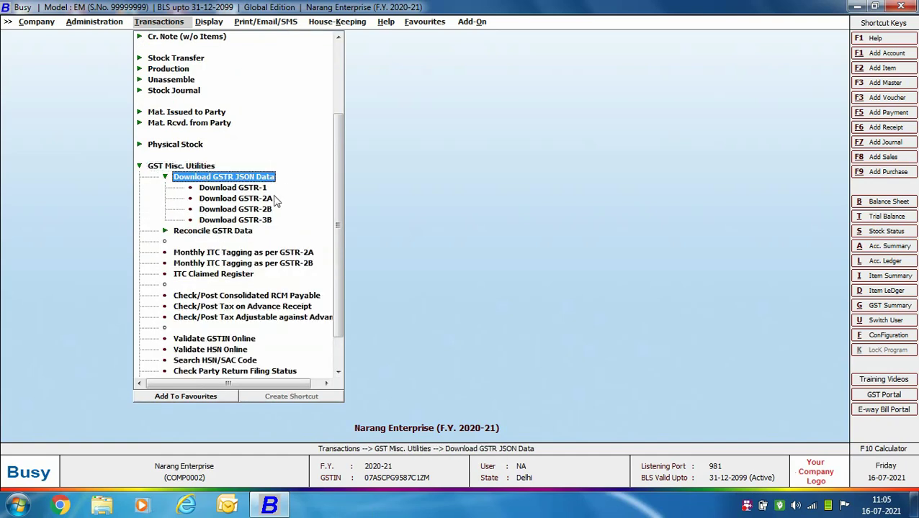
double_click(241, 199)
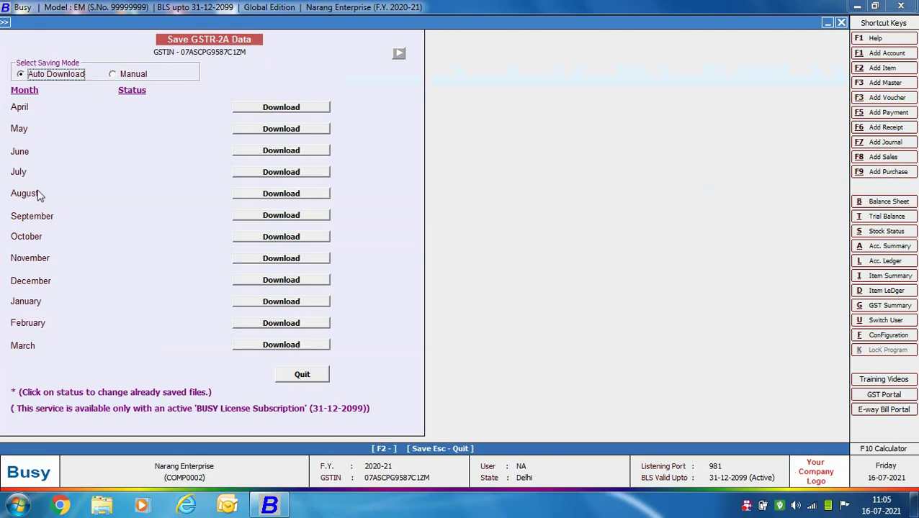
- Download GSTR-2A data for January, February and March, confirming each save, then quit the window
left_click(260, 301)
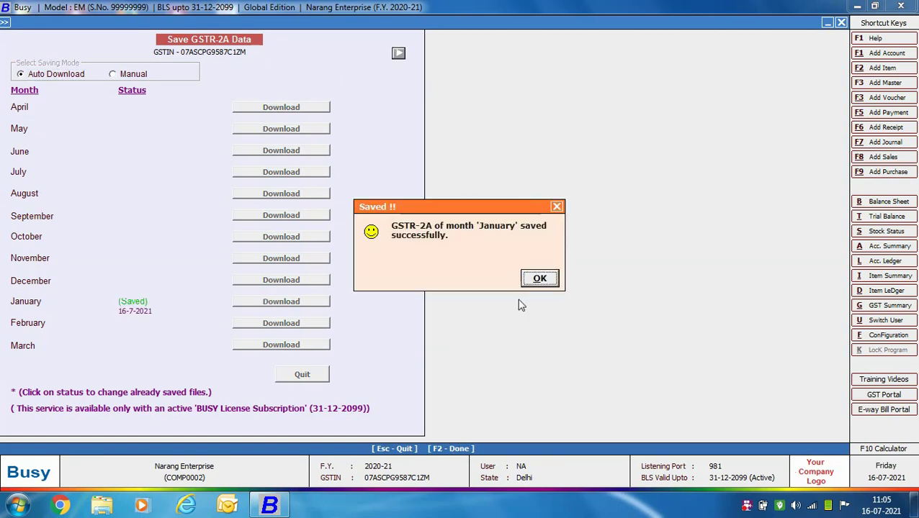
left_click(536, 279)
left_click(295, 322)
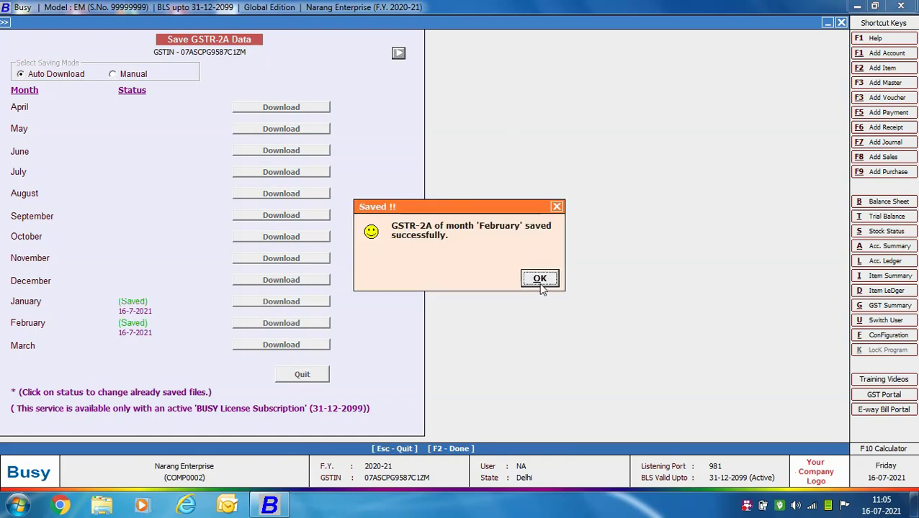
left_click(537, 280)
left_click(316, 346)
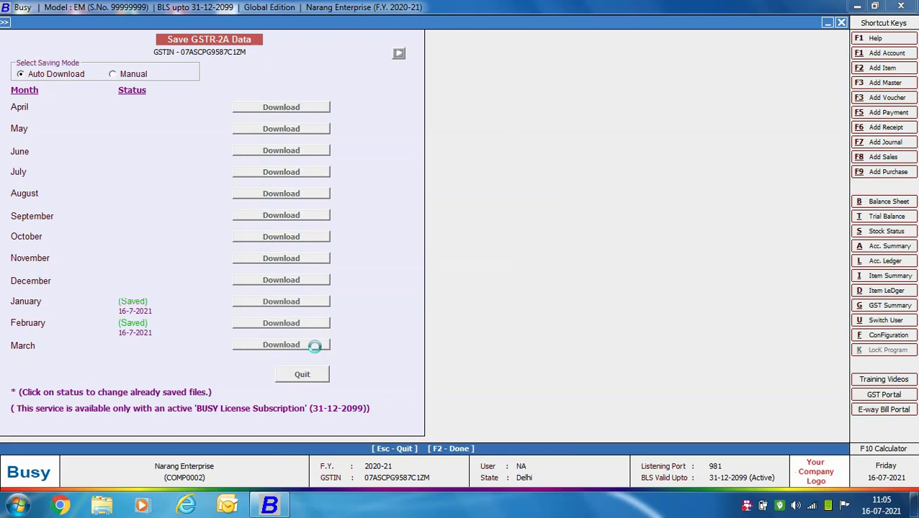
left_click(536, 279)
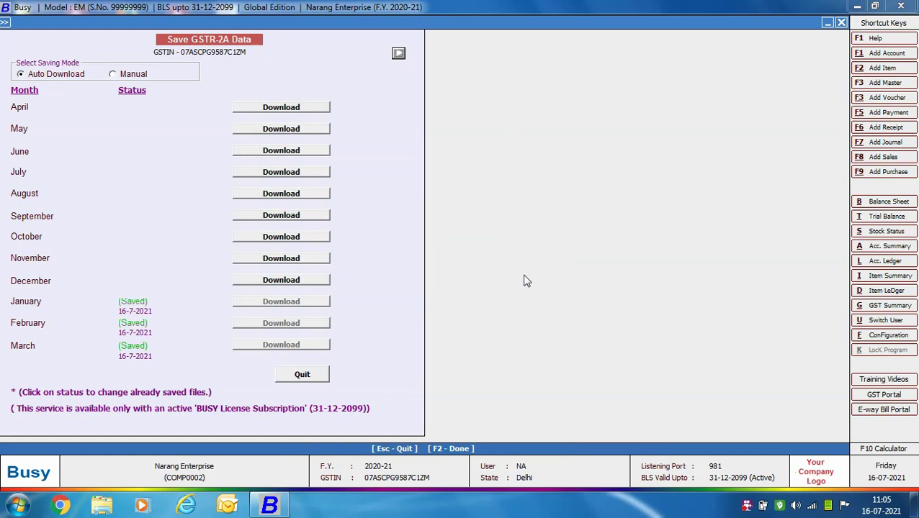
left_click(327, 375)
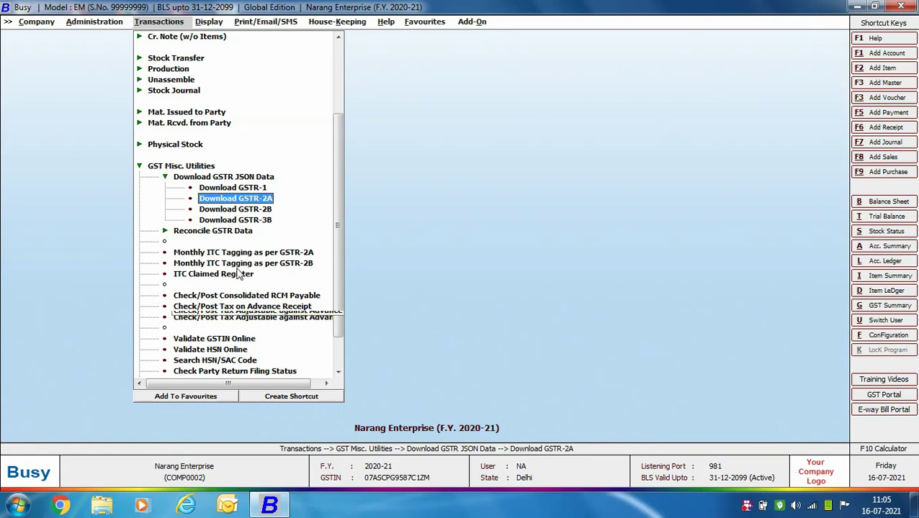
- Open the Reconcile GSTR-2A (Party Wise) options from Reconcile GSTR Data
left_click(225, 233)
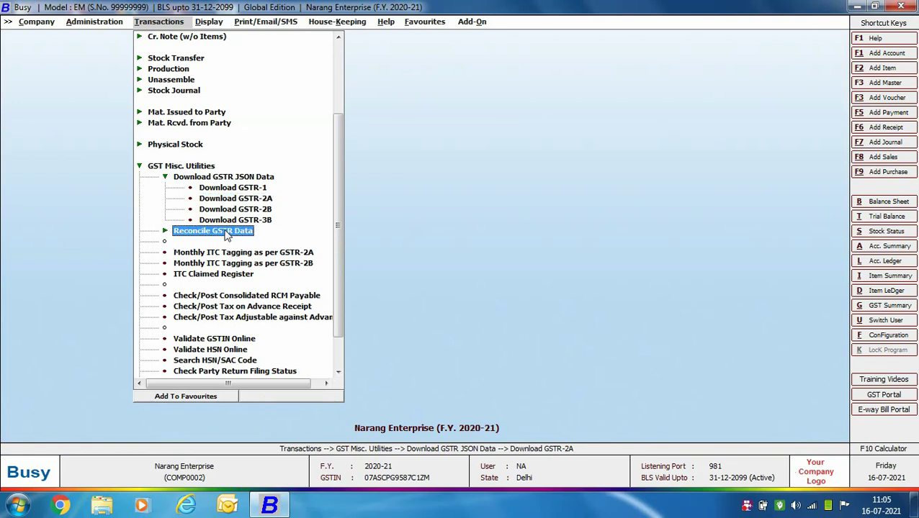
left_click(226, 233)
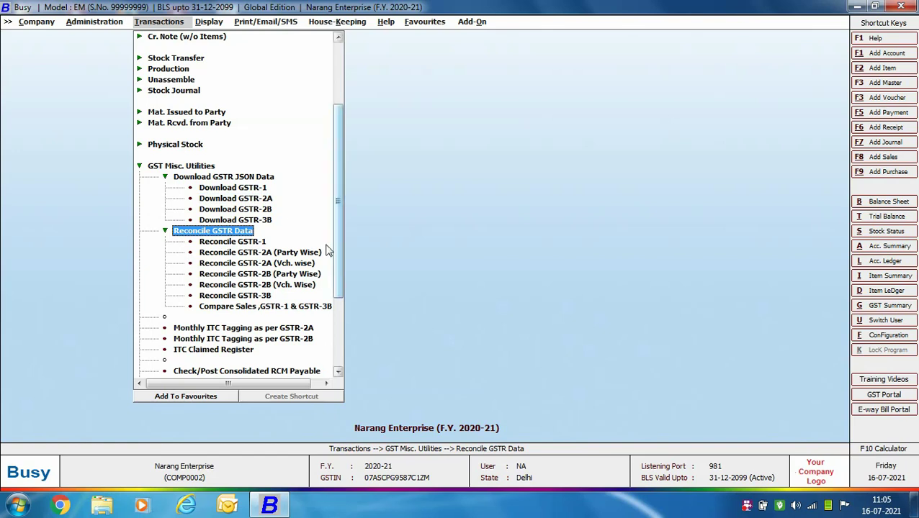
double_click(269, 254)
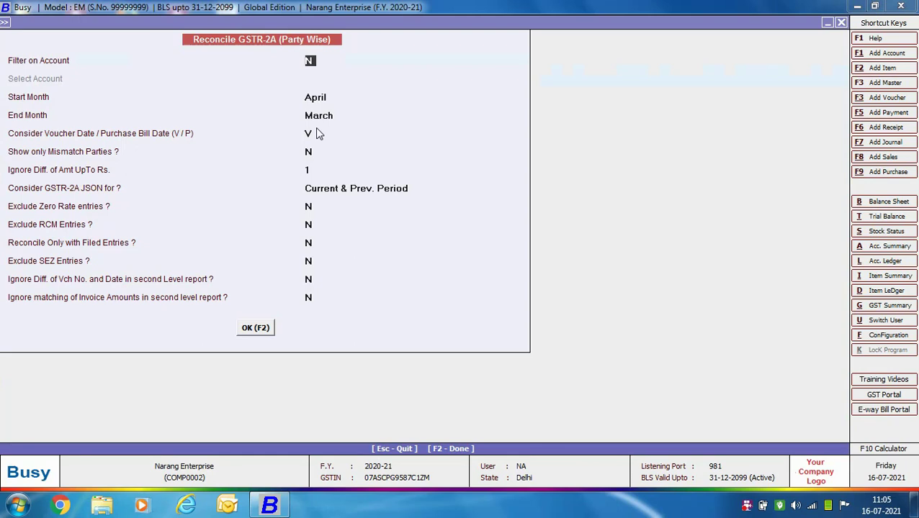
- Set the party-wise reconciliation period to January through March, matching on voucher date
left_click(328, 98)
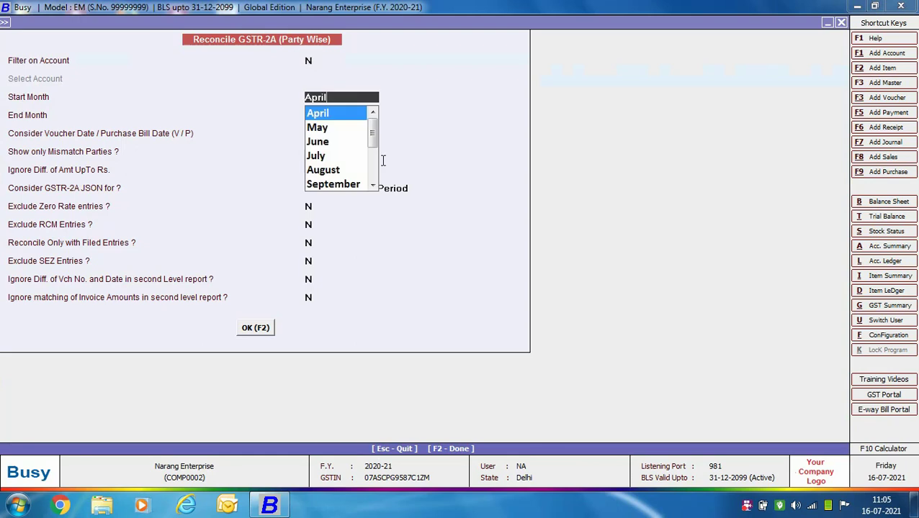
type("jan")
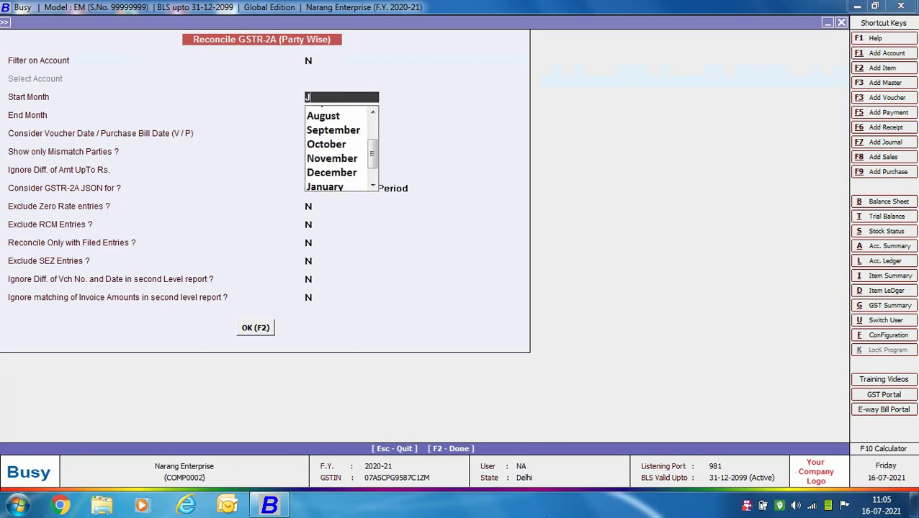
key("Return")
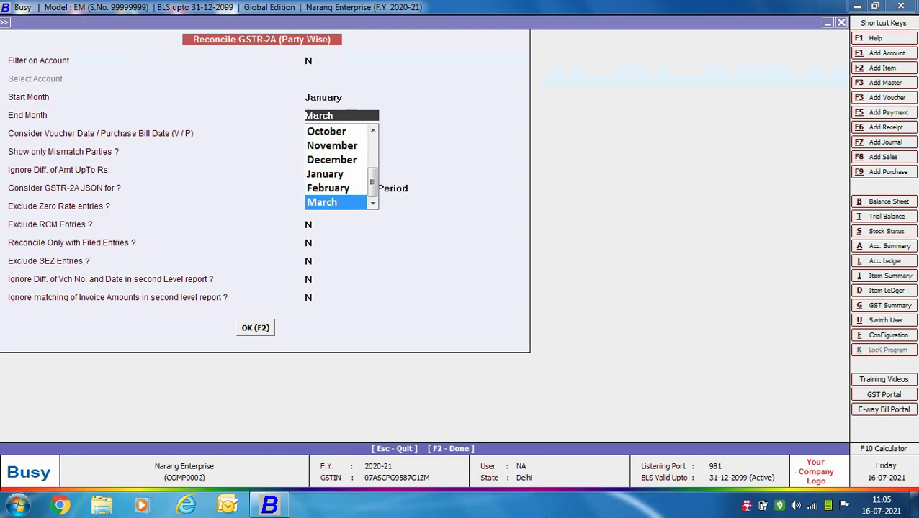
key("Return")
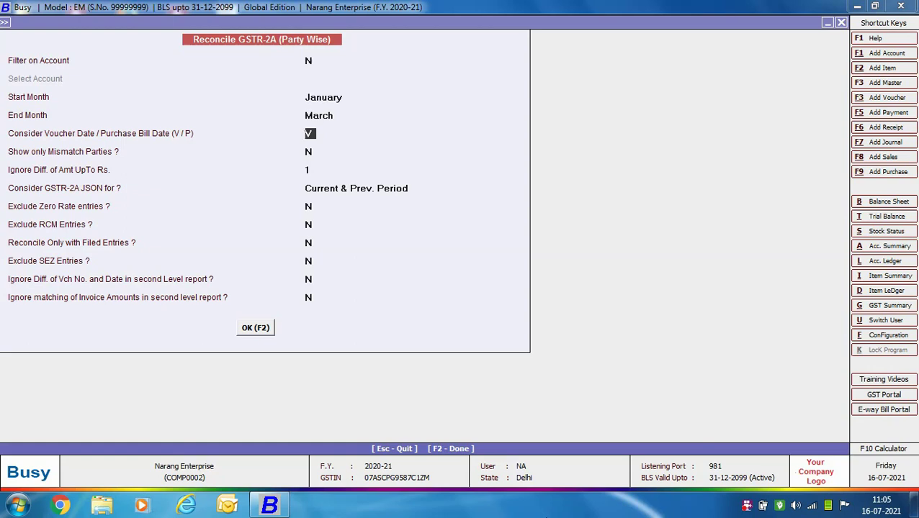
key("Return")
key("Return")
key("Return")
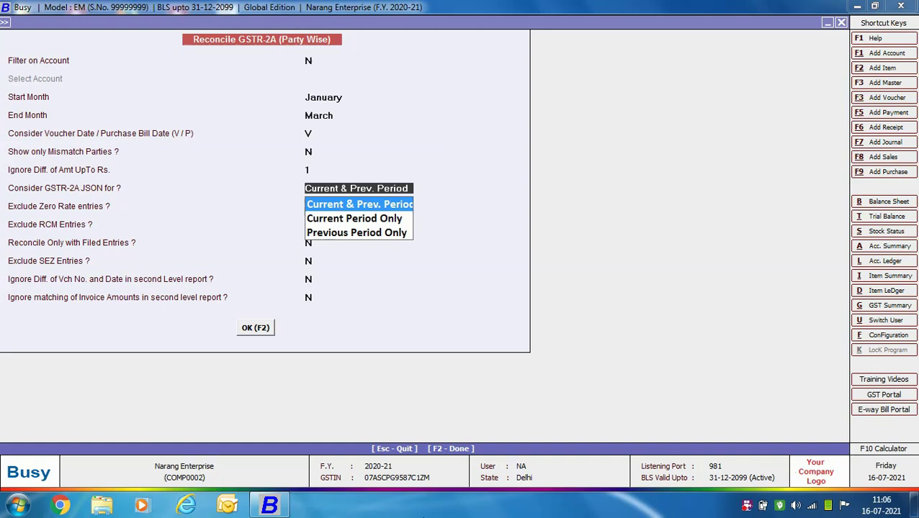
- Use Current Period Only GSTR-2A JSON, keeping zero-rate, unfiled and RCM entries included
key("Down")
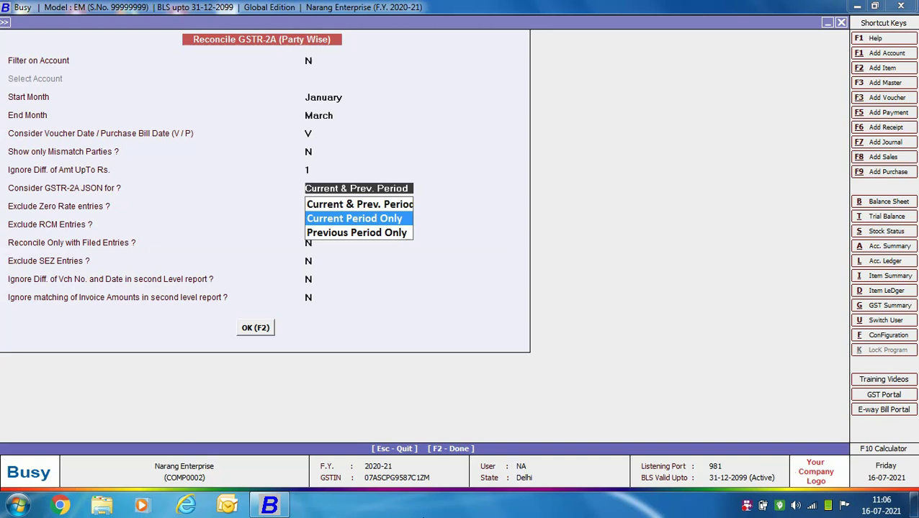
key("Return")
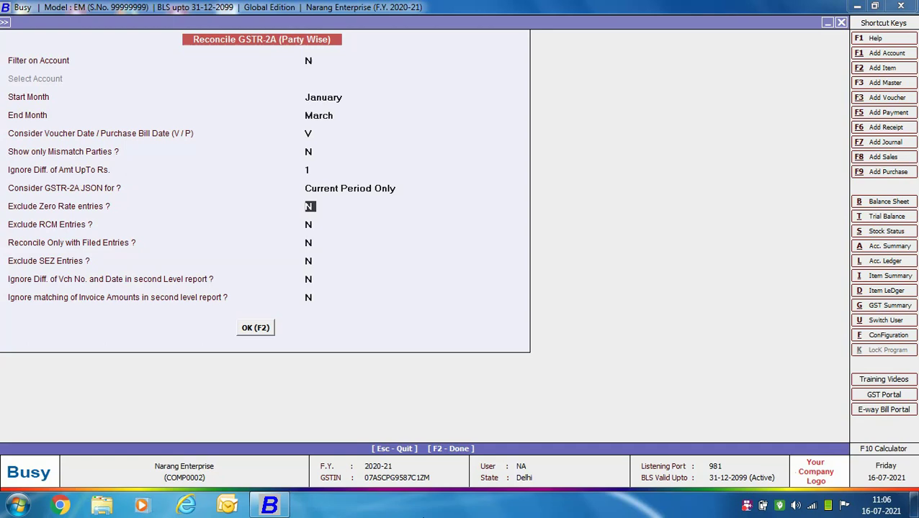
key("Return")
key("Return")
left_click(309, 261)
key("Return")
key("Return")
key("Return")
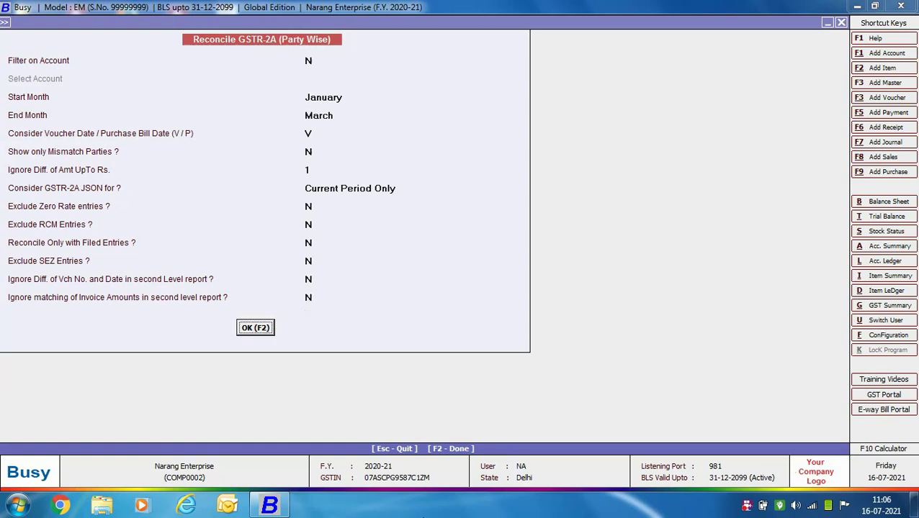
- Generate the January–March party-wise report and open View Options for A.R. Paper Mart
key("Return")
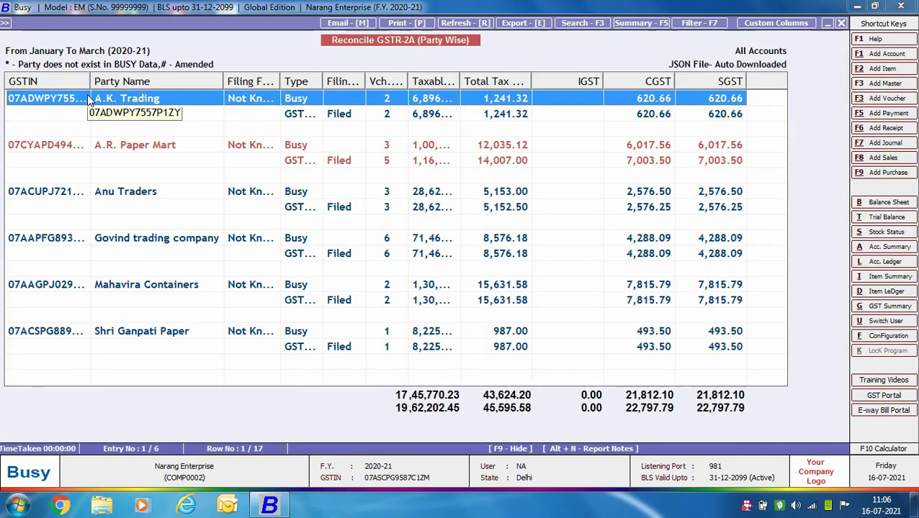
double_click(425, 151)
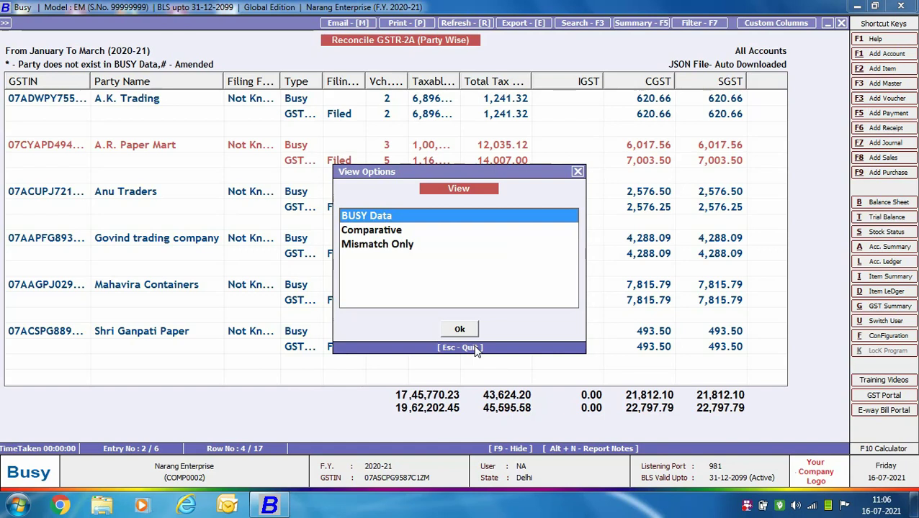
- View A.R. Paper Mart's BUSY purchases, then its Comparative bill view
left_click(465, 330)
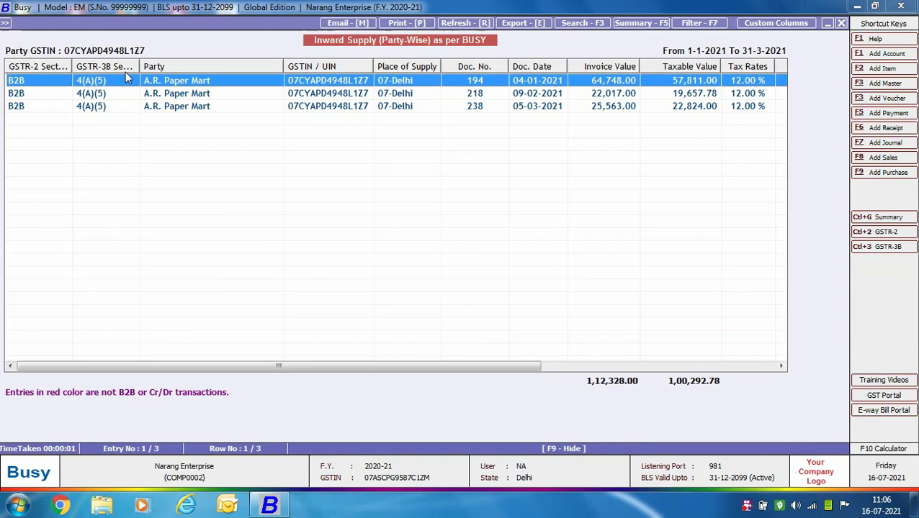
key("Escape")
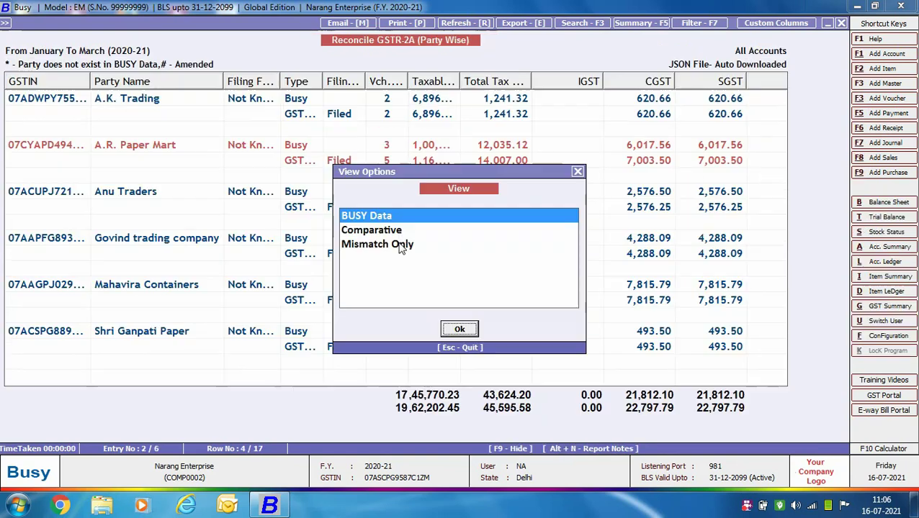
left_click(393, 231)
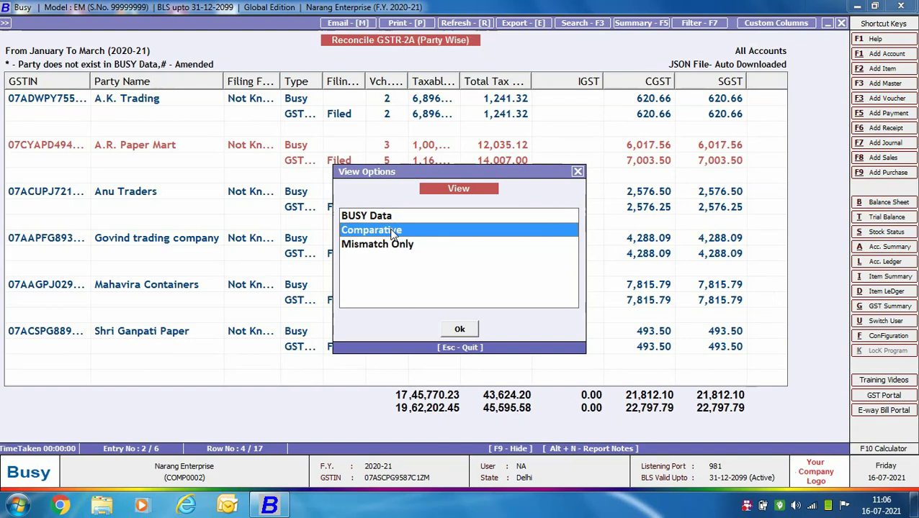
key("Return")
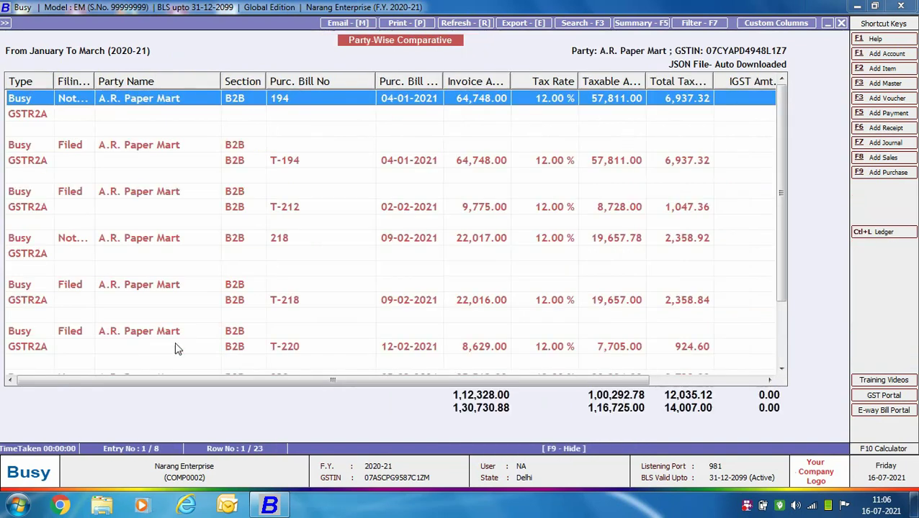
left_click_drag(777, 141, 779, 221)
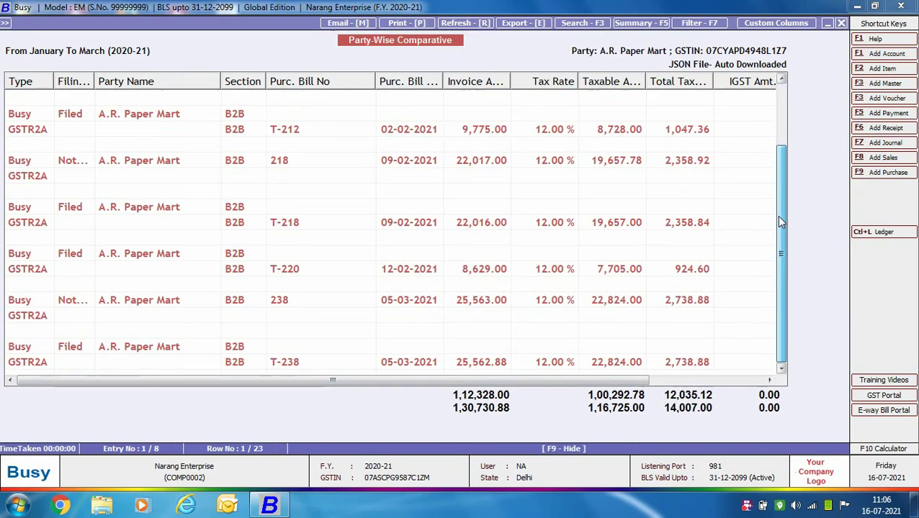
- Show only A.R. Paper Mart's mismatched bills, then close its detail report
key("Escape")
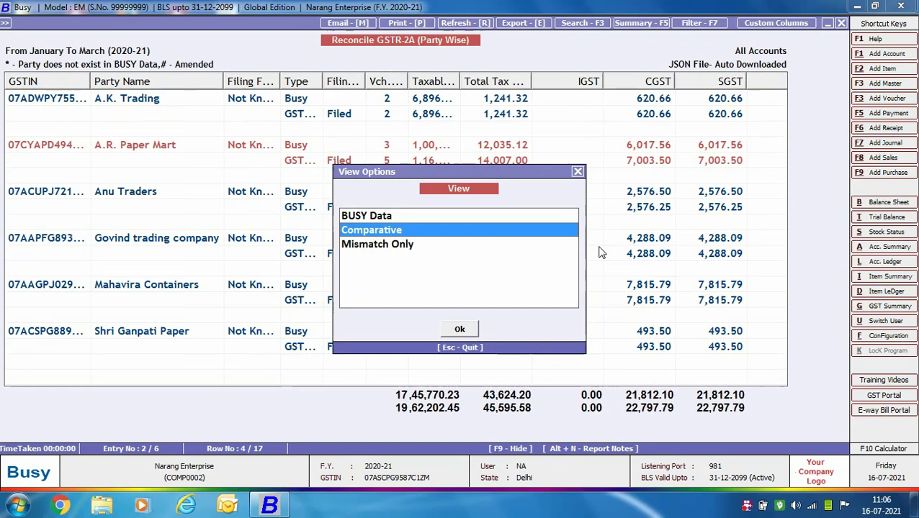
left_click(528, 249)
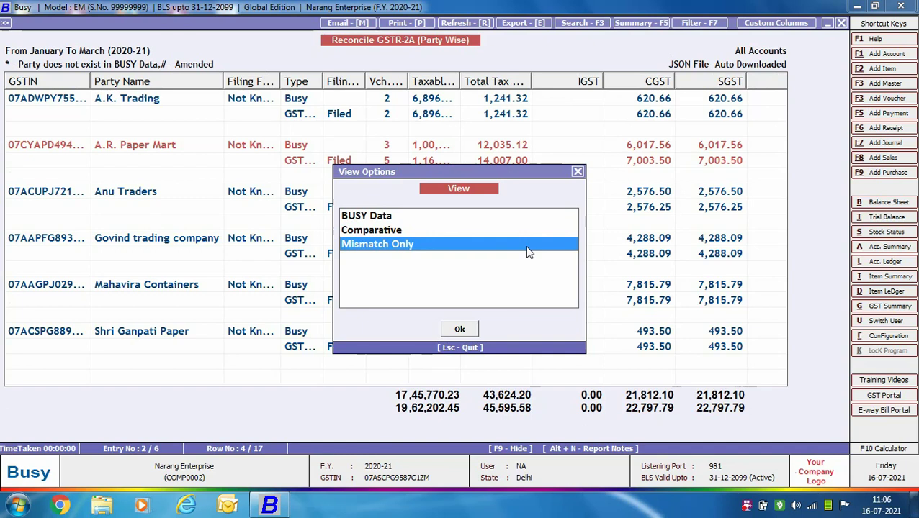
key("Return")
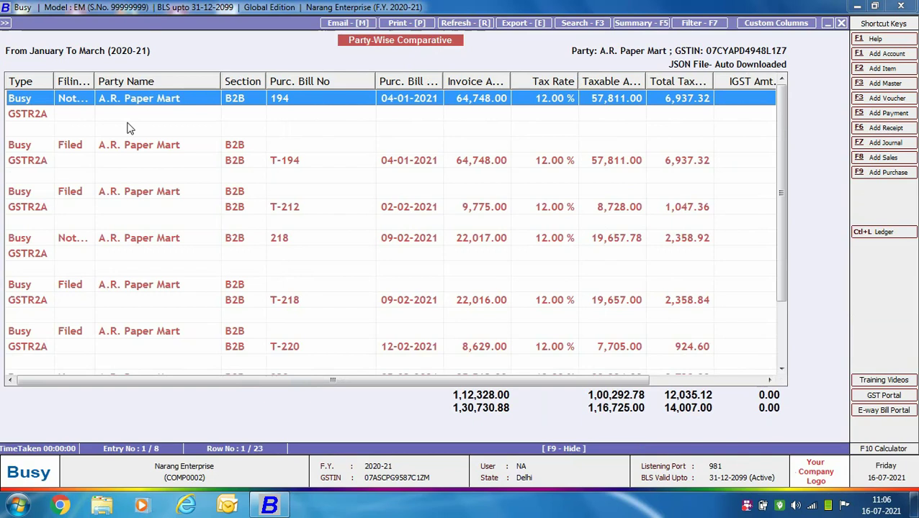
key("Escape")
- Return from the party list and open the Reconcile GSTR-2A (Vch. wise) options
key("Escape")
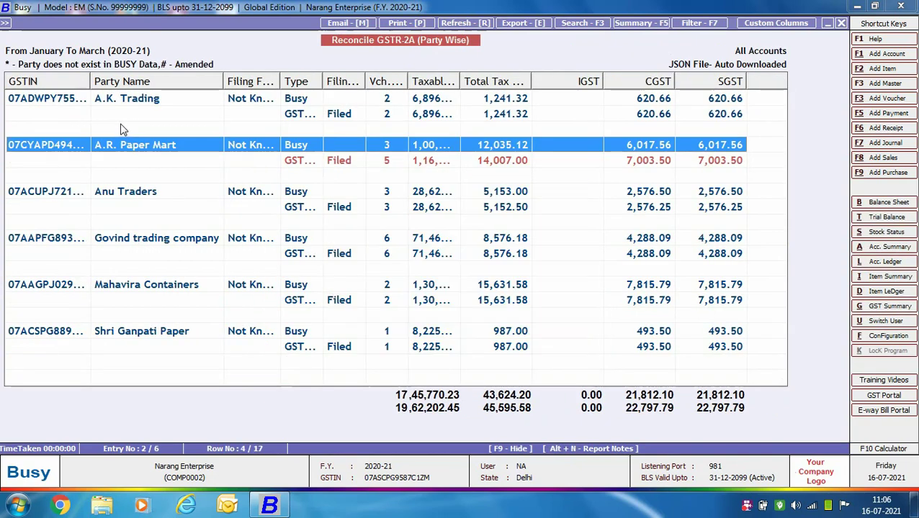
key("Escape")
key("Escape")
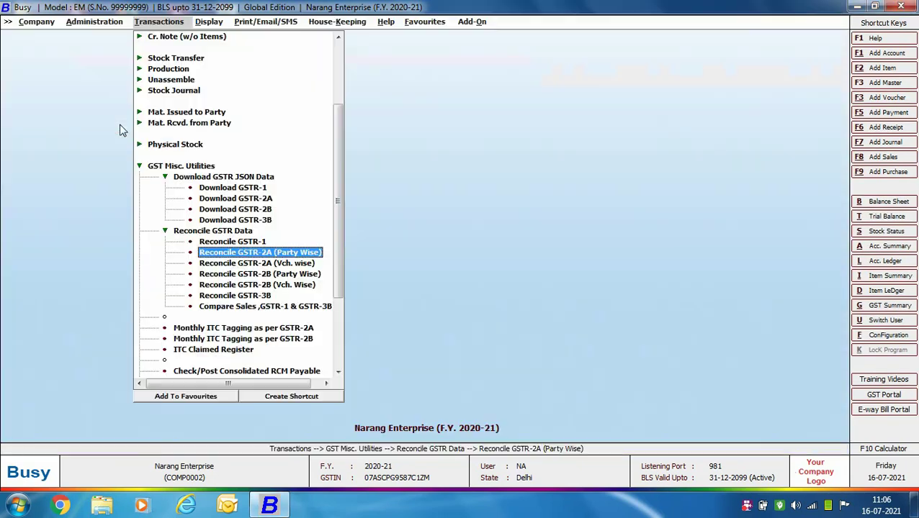
left_click(211, 263)
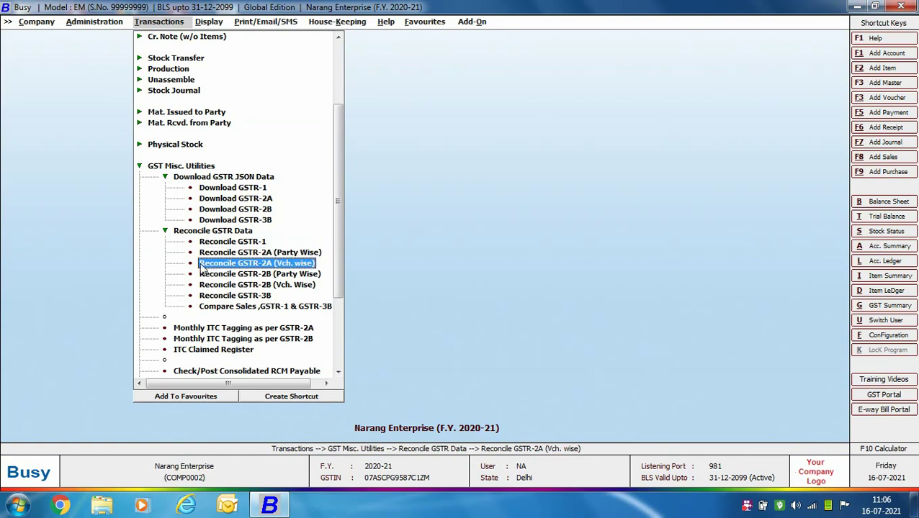
double_click(285, 268)
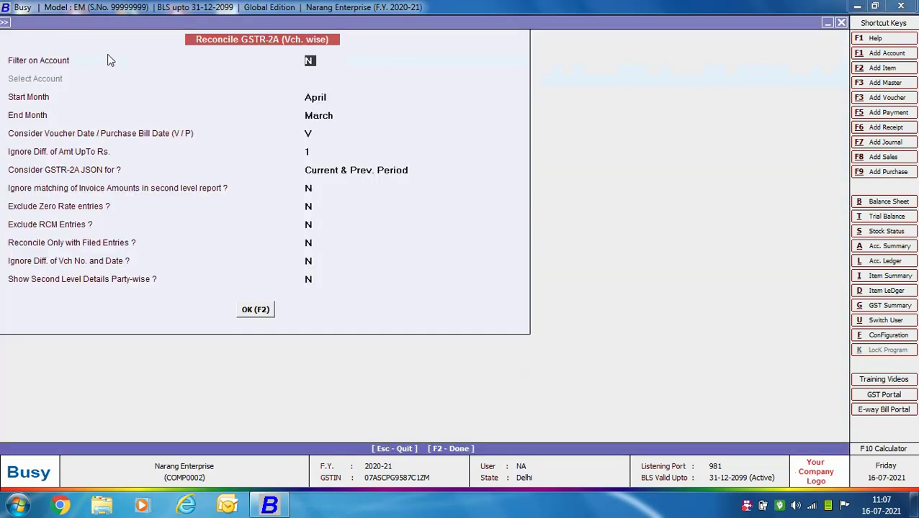
- Run the voucher-wise reconciliation for January–March on voucher date with Current Period Only JSON
key("Return")
type("jan")
key("Return")
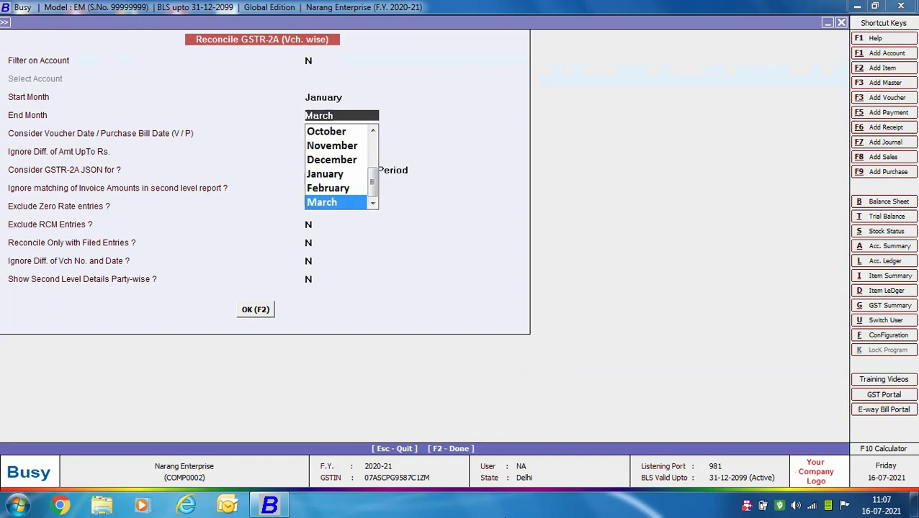
key("Return")
key("Return")
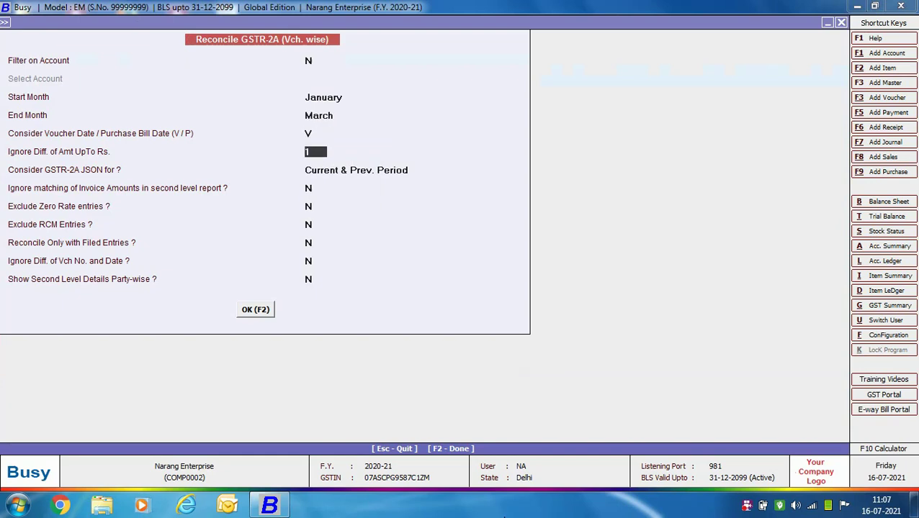
key("Return")
key("Down")
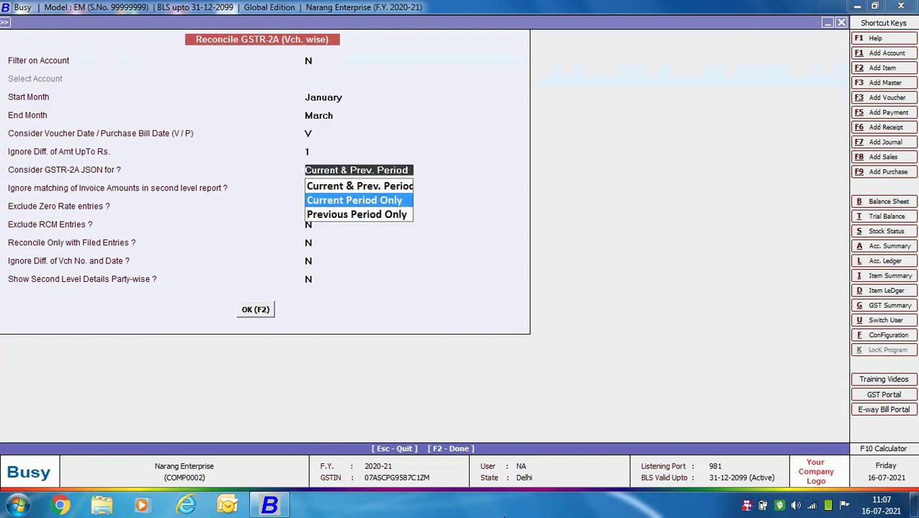
key("Return")
key("Return")
key("Return")
key("Return")
key("Return")
key("Return")
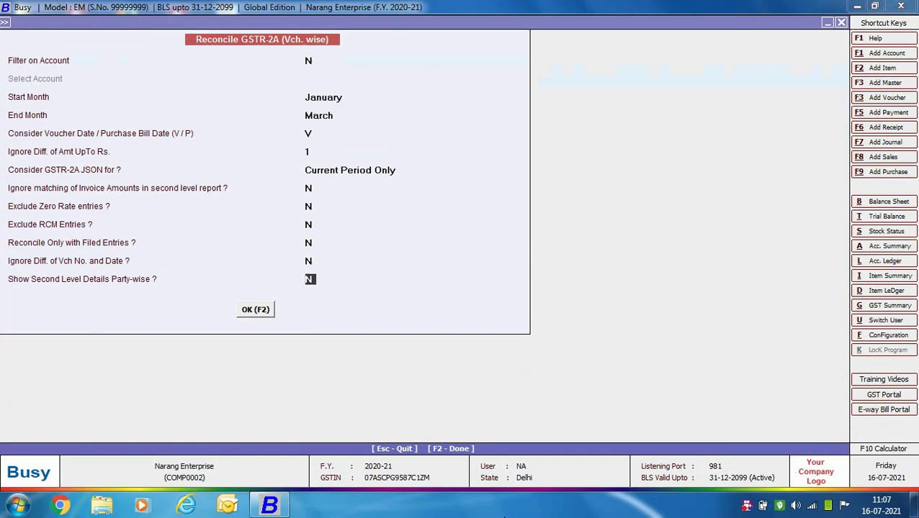
key("Return")
key("Return")
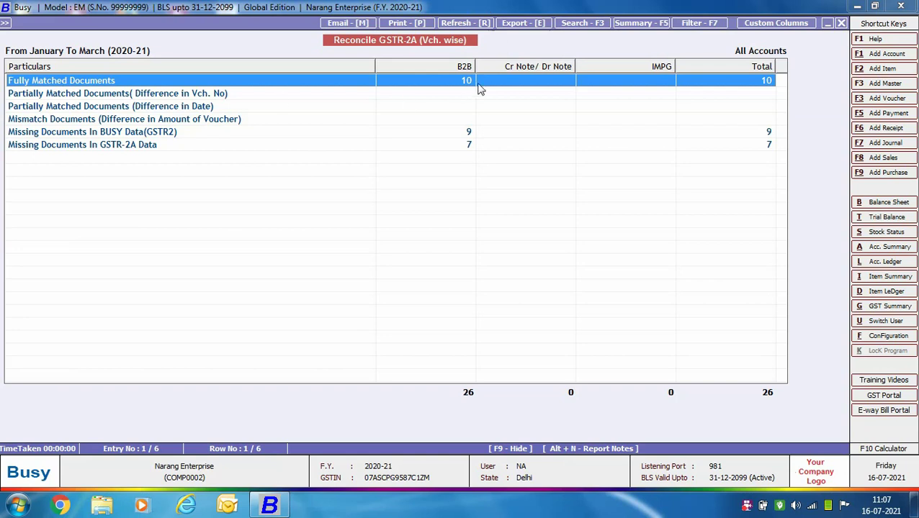
key("Return")
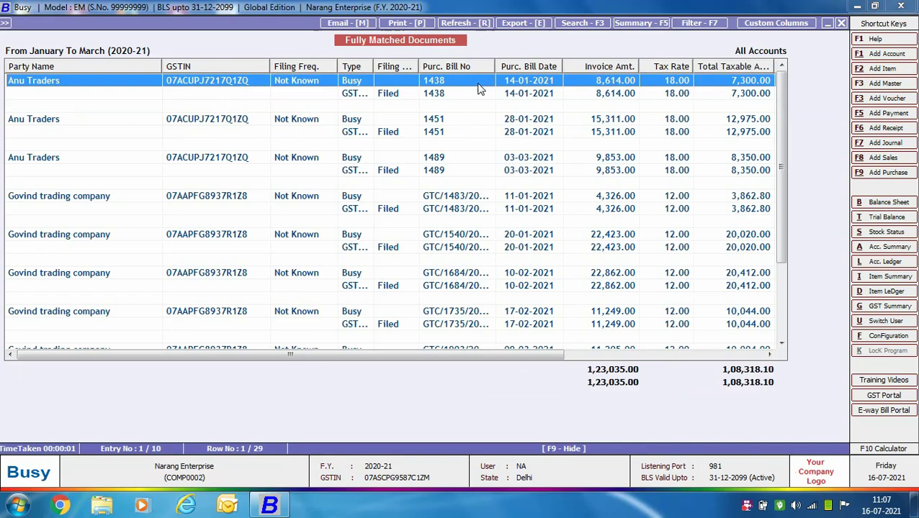
key("Escape")
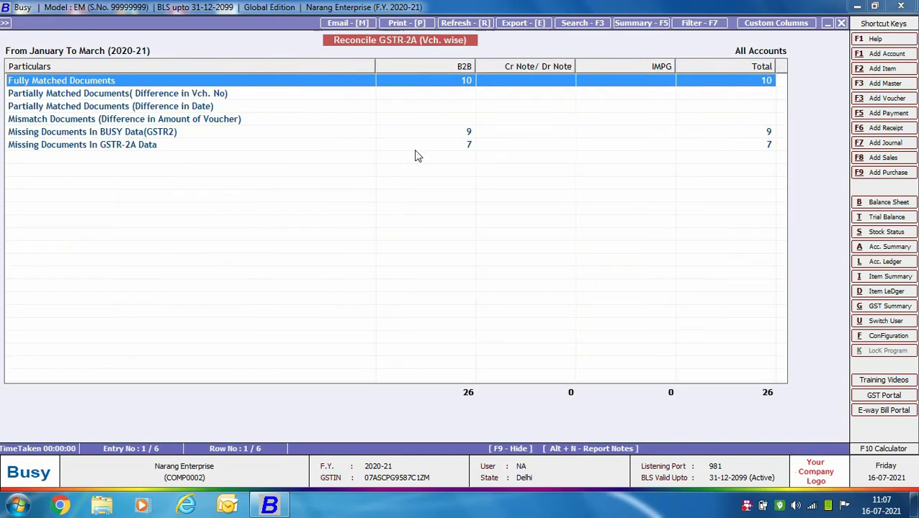
left_click(249, 95)
left_click(244, 107)
left_click(230, 120)
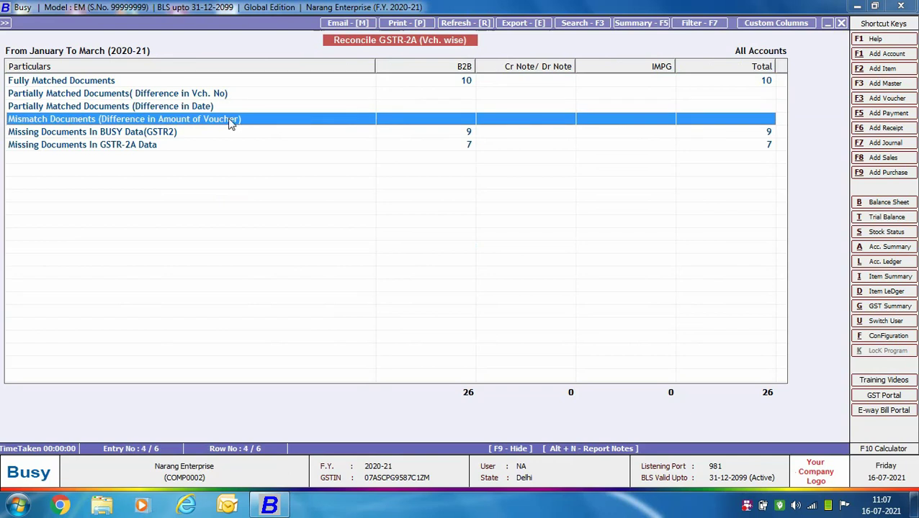
left_click(104, 134)
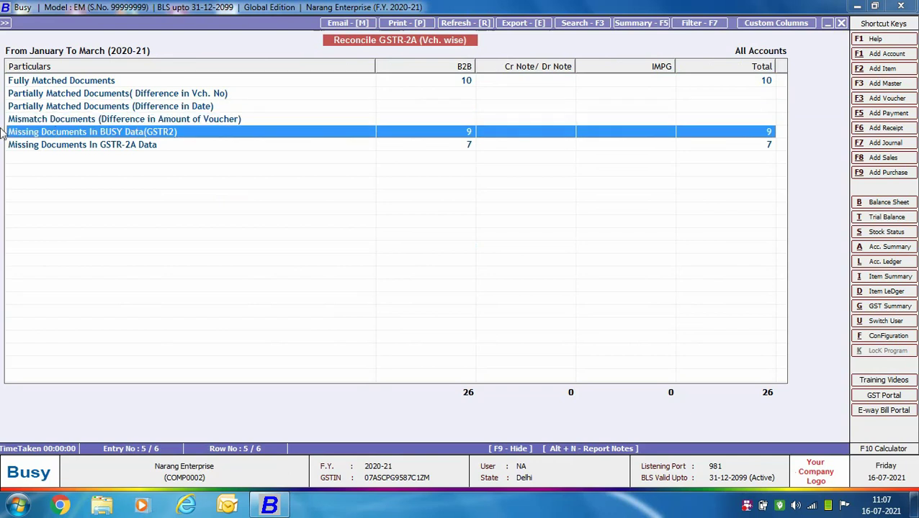
double_click(470, 134)
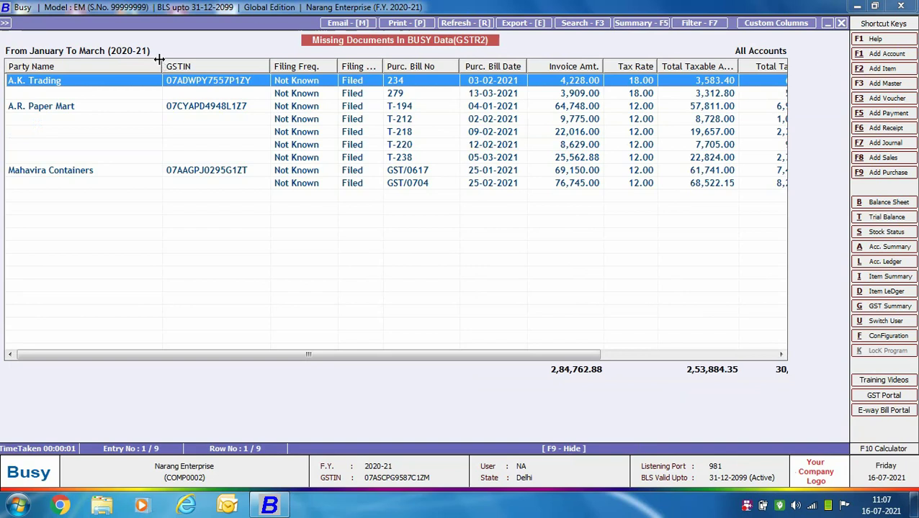
key("Escape")
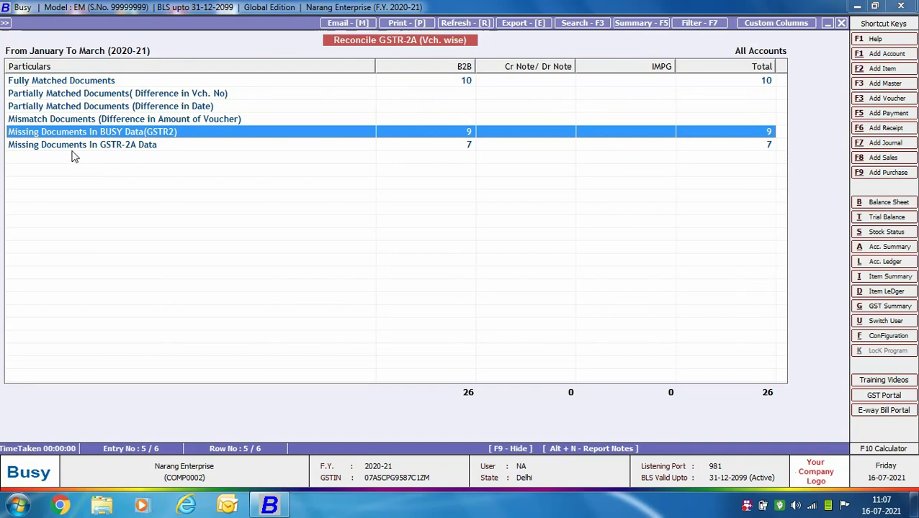
left_click(9, 148)
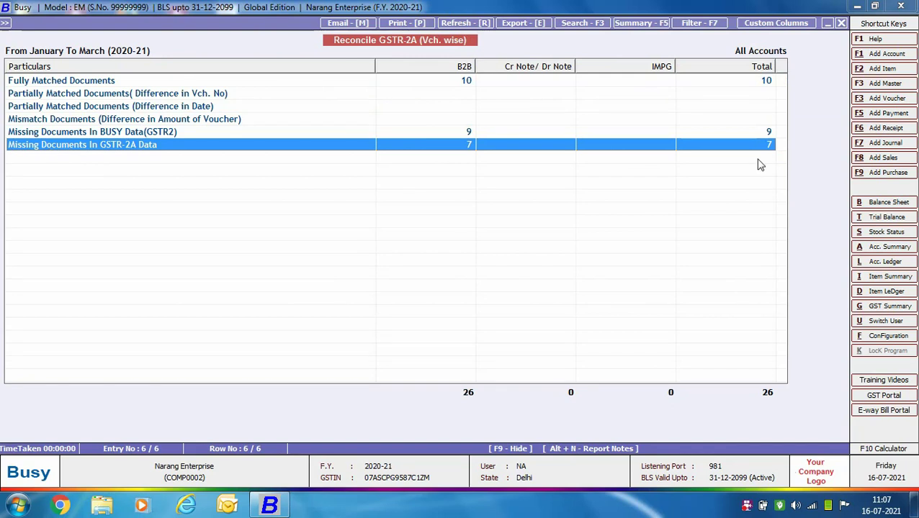
- Review the documents missing in GSTR-2A data, then exit to the GSTR reconciliation menu
key("Return")
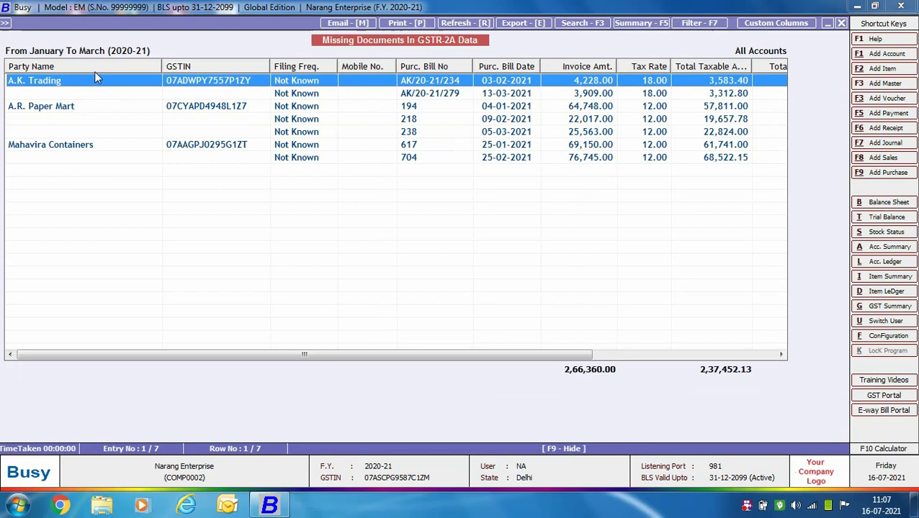
key("Escape")
key("Escape")
key("Escape")
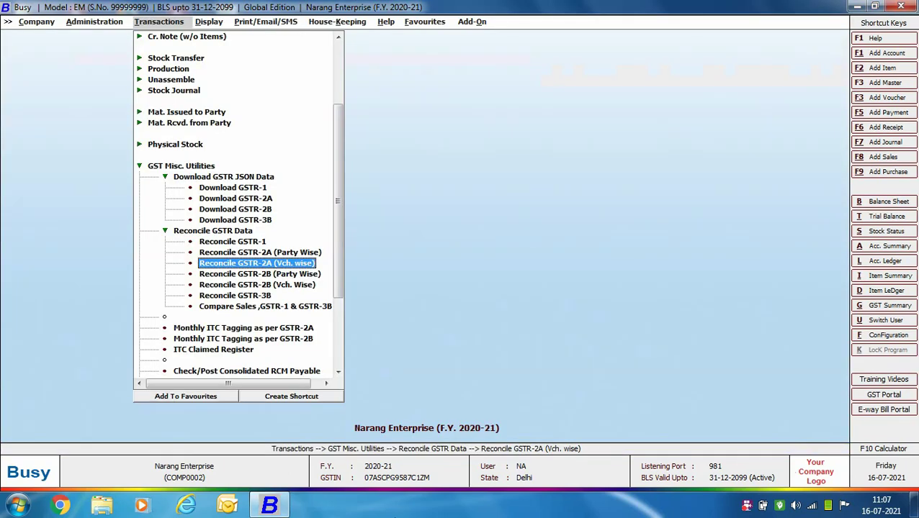
- Collapse the reconciliation group and open the GSTR-2B data download window
key("Escape")
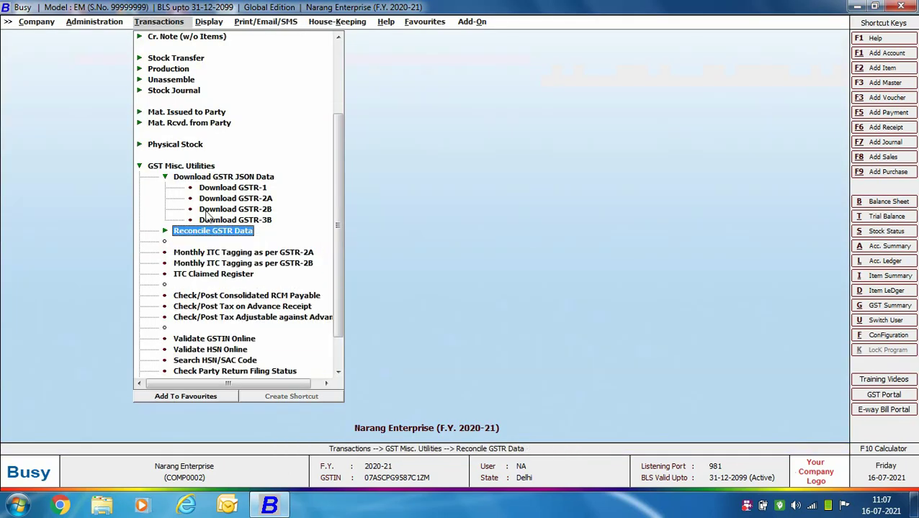
left_click(252, 212)
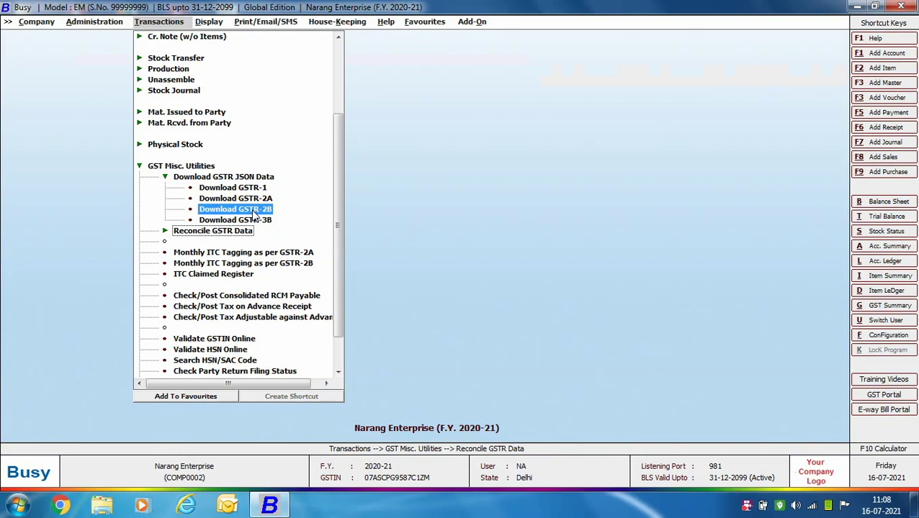
double_click(253, 211)
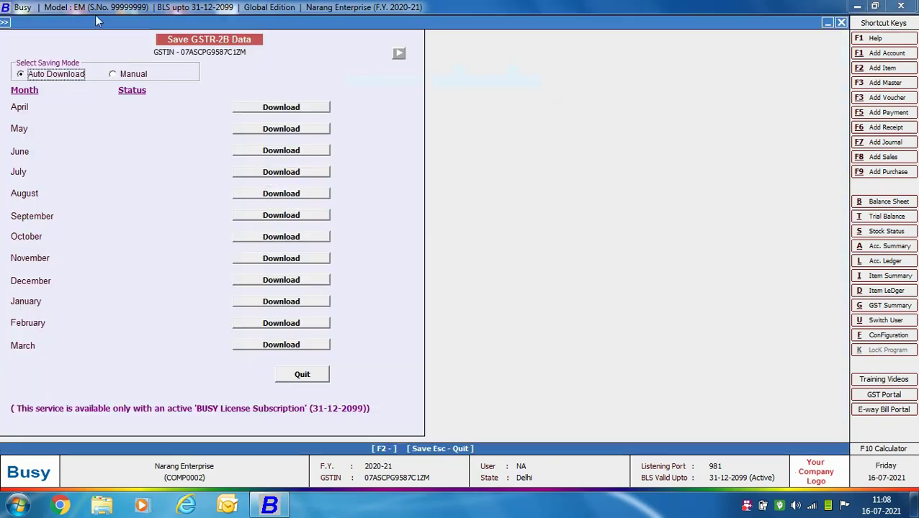
- Download and save GSTR-2B data for January, February and March, then quit the form
left_click(326, 303)
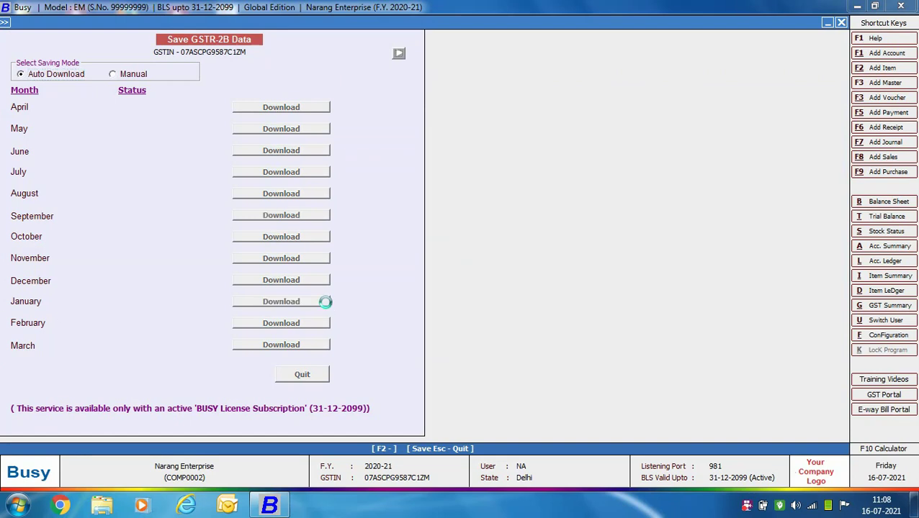
key("Return")
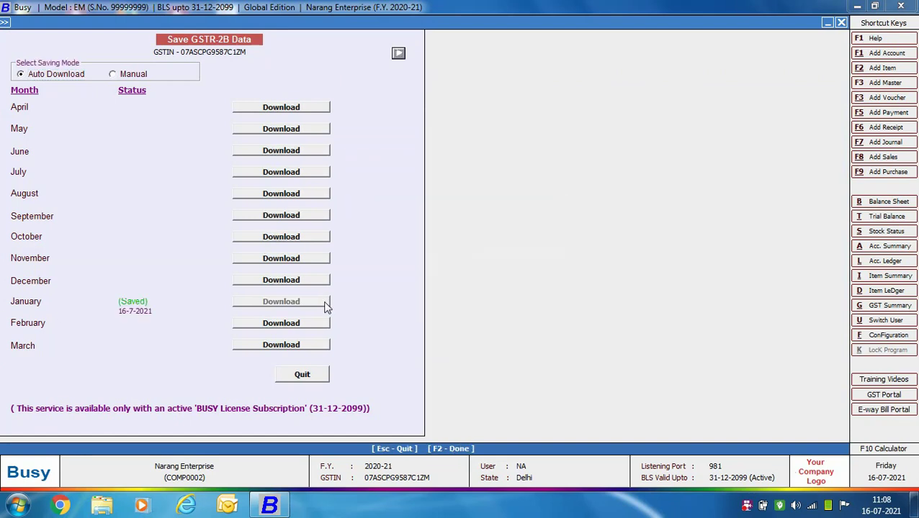
left_click(322, 323)
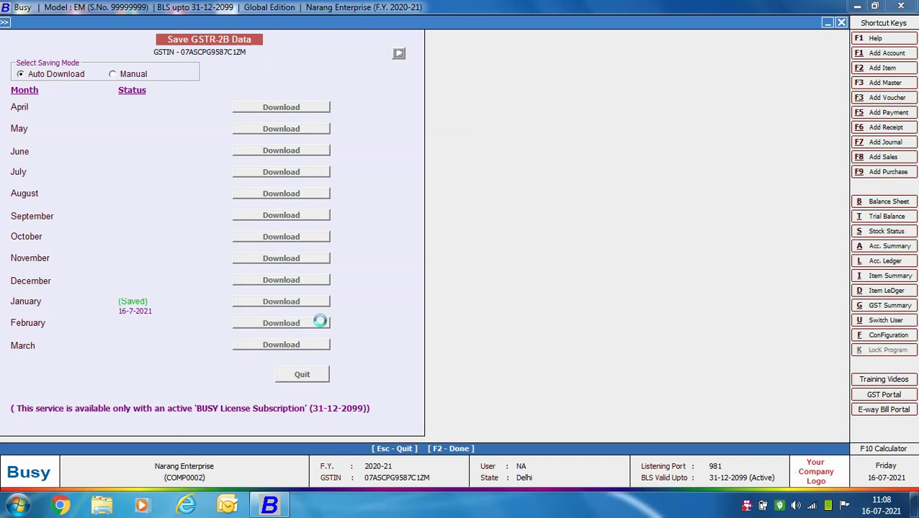
key("Return")
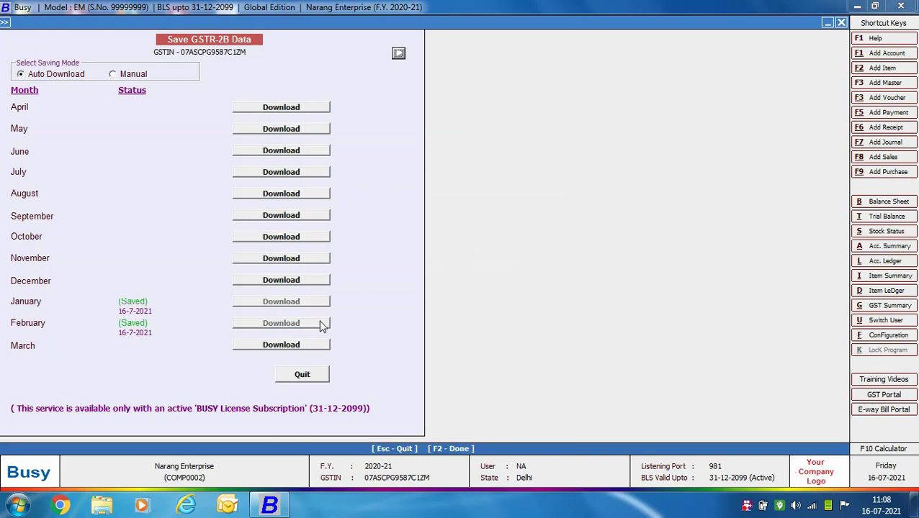
left_click(312, 345)
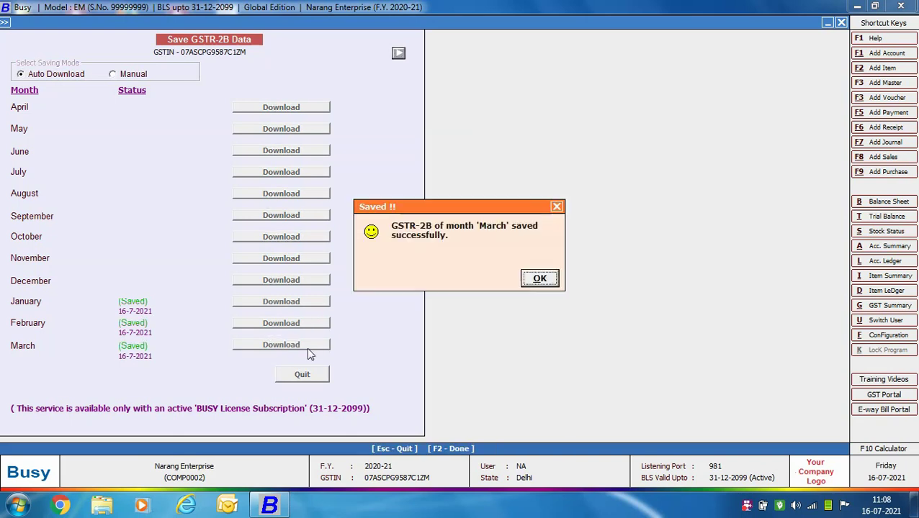
key("Return")
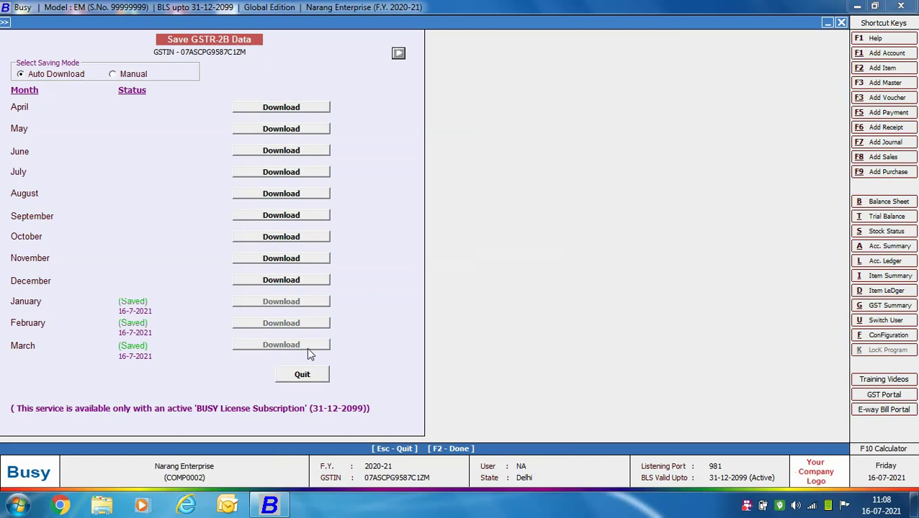
left_click(302, 375)
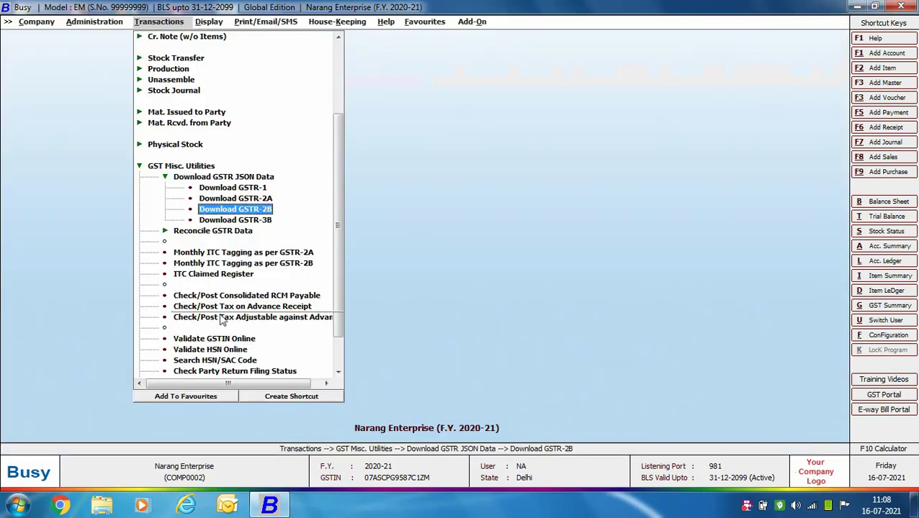
- Run Reconcile GSTR-2B (Party Wise) for January–March with JSON set to Current Period Only
left_click(220, 231)
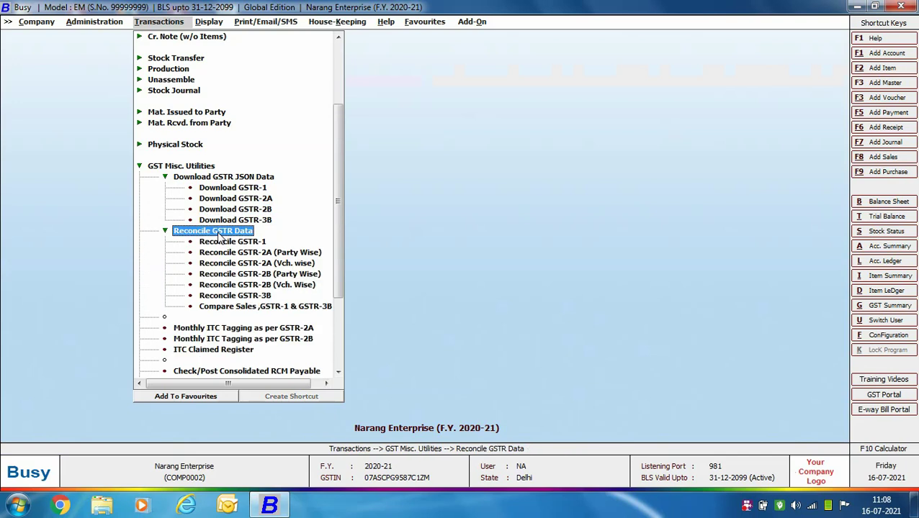
double_click(259, 277)
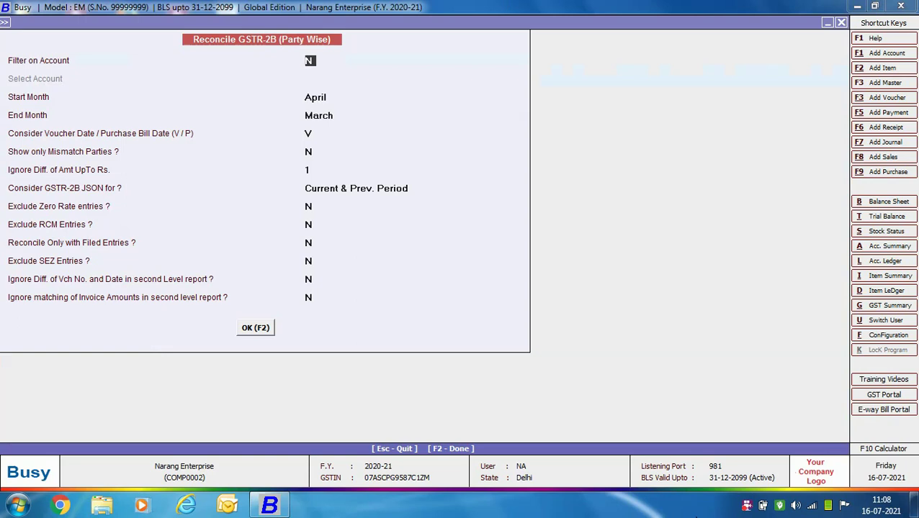
key("Return")
type("jan")
key("Return")
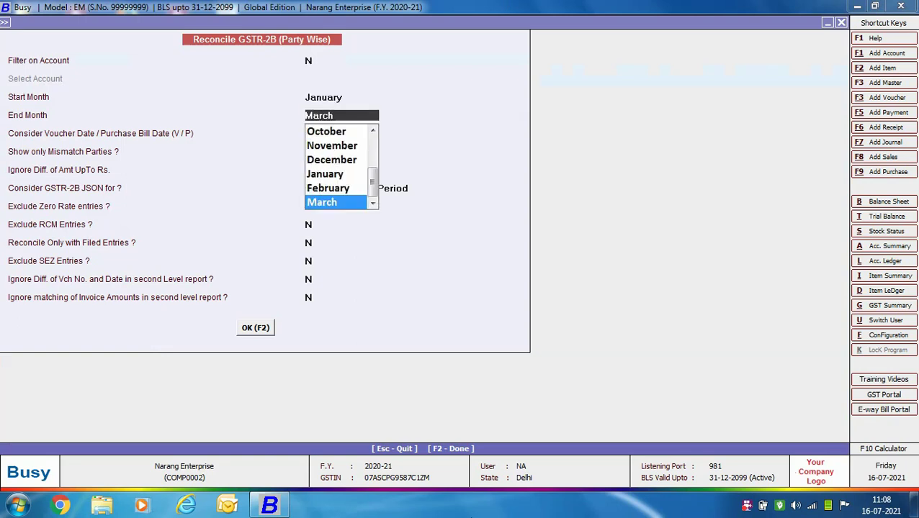
key("Return")
key("Return")
key("Return")
key("Return")
key("Down")
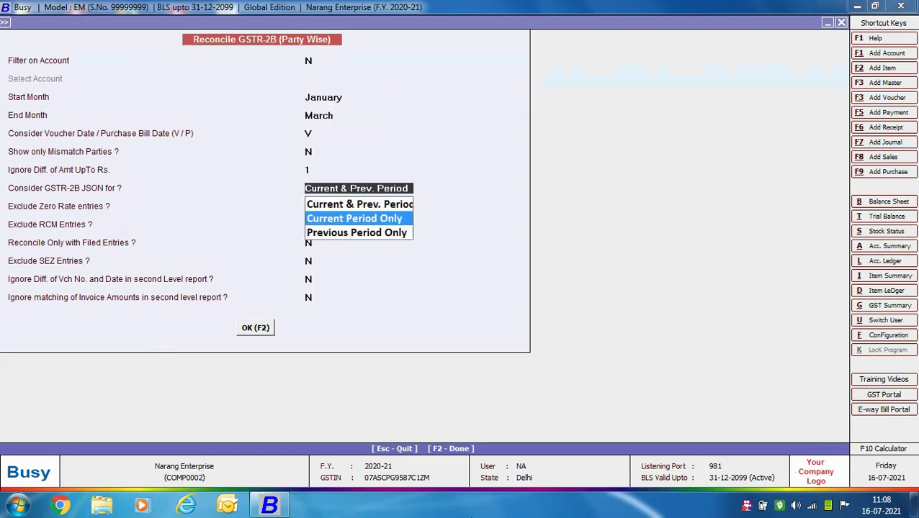
key("Return")
key("Return")
key("Return")
key("Return")
key("Return")
key("Return")
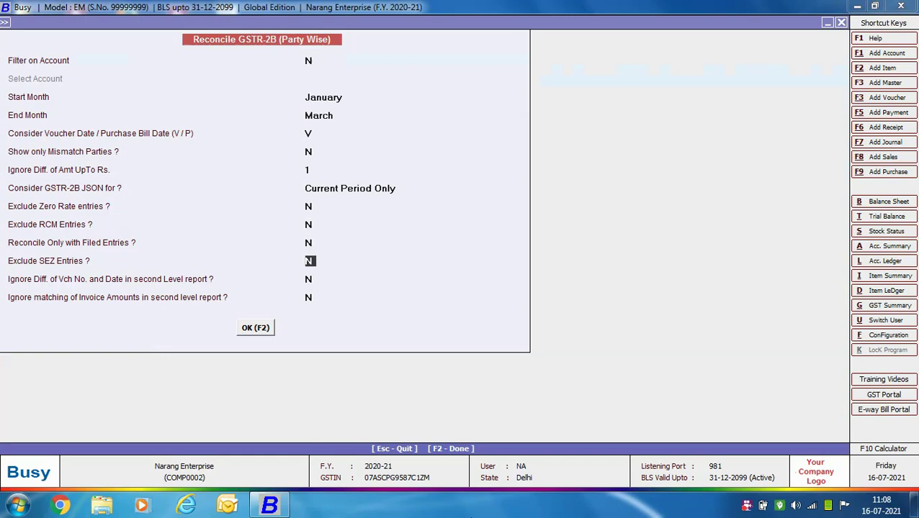
key("Return")
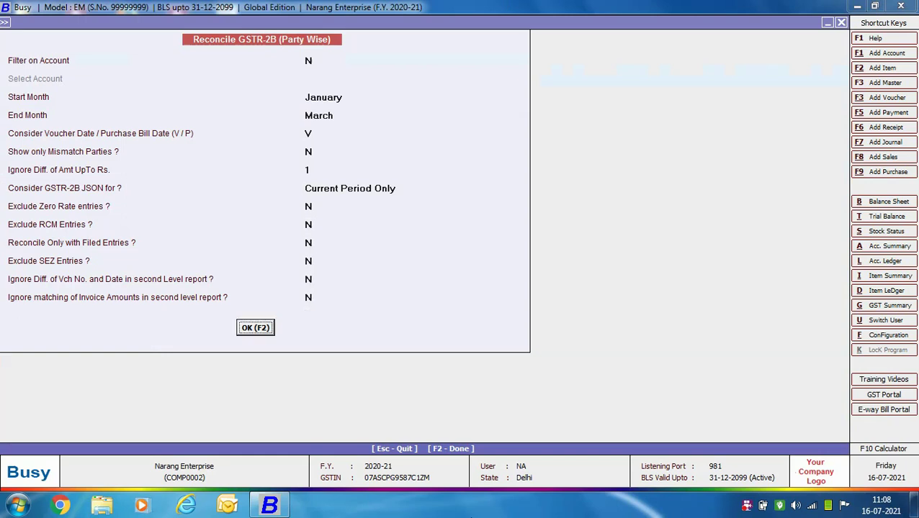
key("Return")
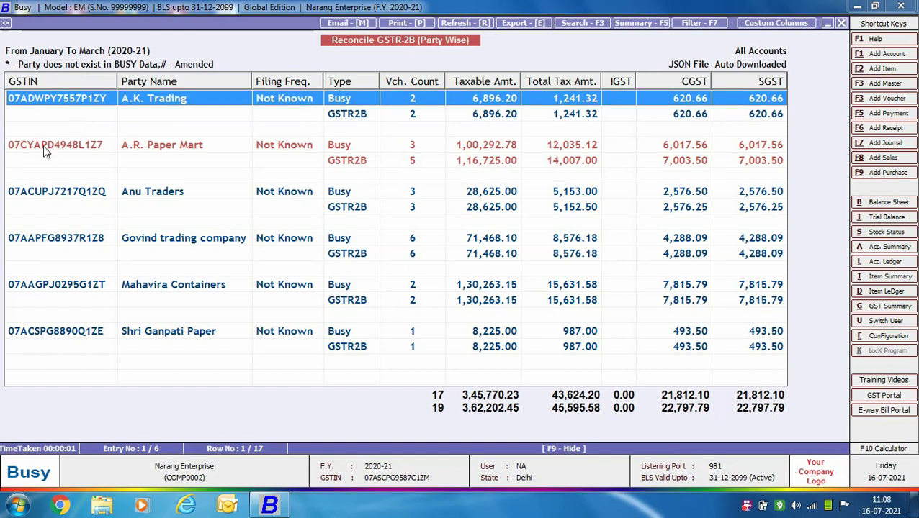
- View A.R. Paper Mart's options, close the party-wise report, and select Reconcile GSTR-2B (Vch. Wise)
double_click(375, 154)
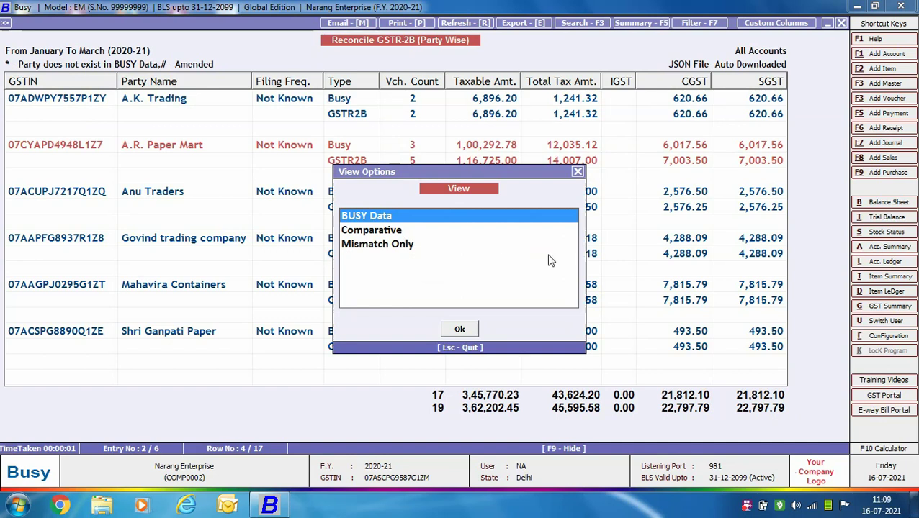
key("Escape")
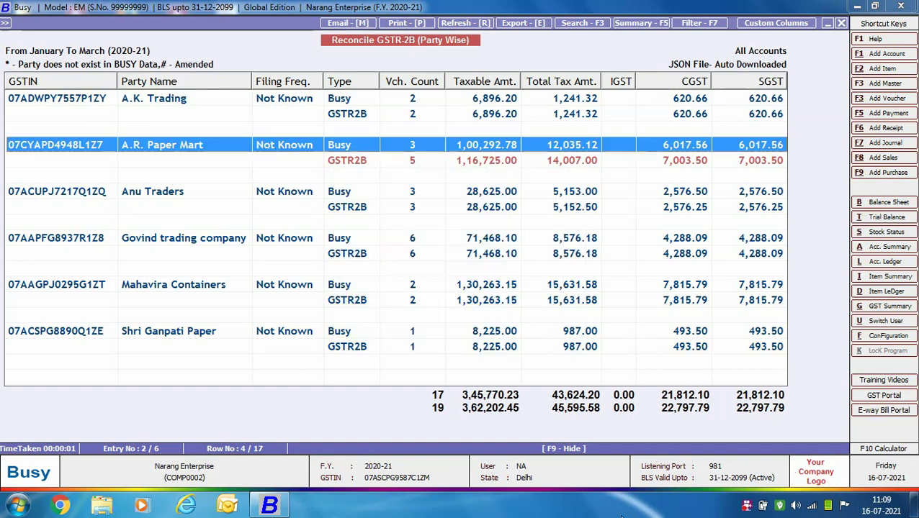
key("Escape")
key("Escape")
key("Down")
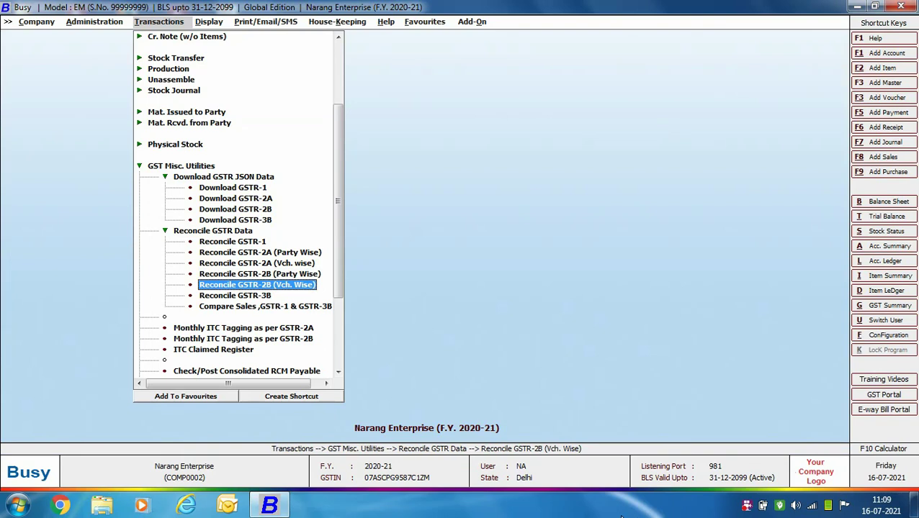
- Set the voucher-wise GSTR-2B reconciliation to January–March with Current Period Only JSON
key("Return")
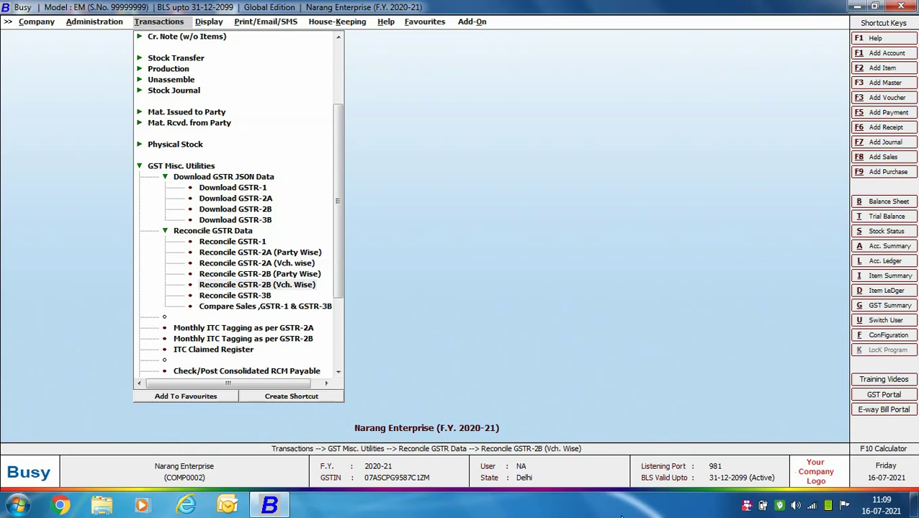
key("Return")
type("Ja")
key("Return")
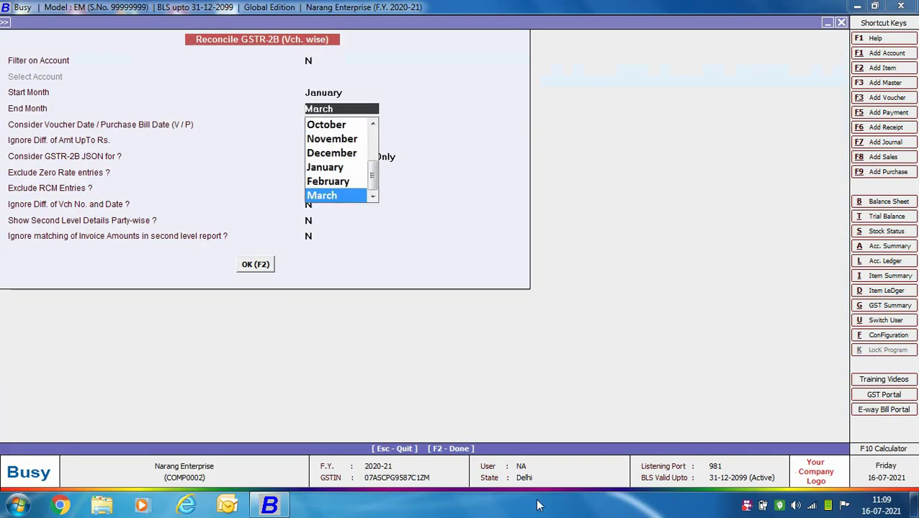
key("Return")
key("Return")
key("Return")
key("Return")
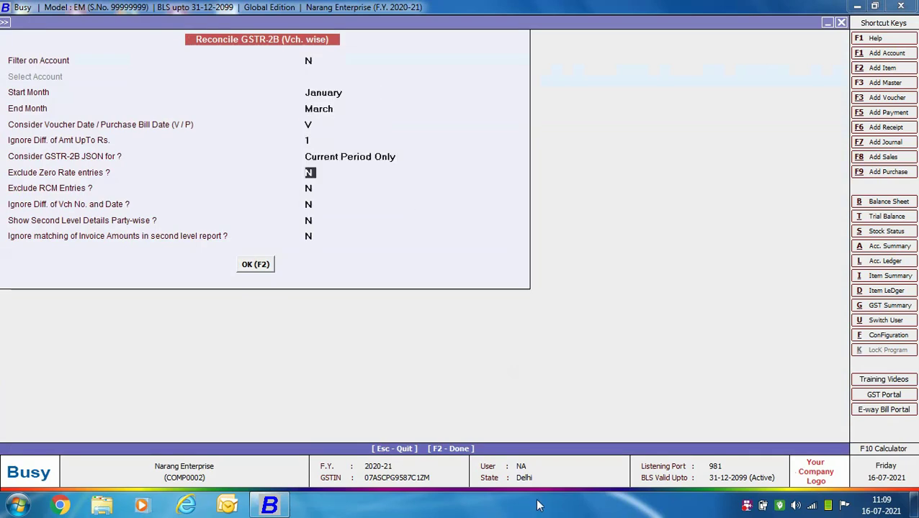
key("Return")
key("Return")
key("Return")
key("Return")
key("Return")
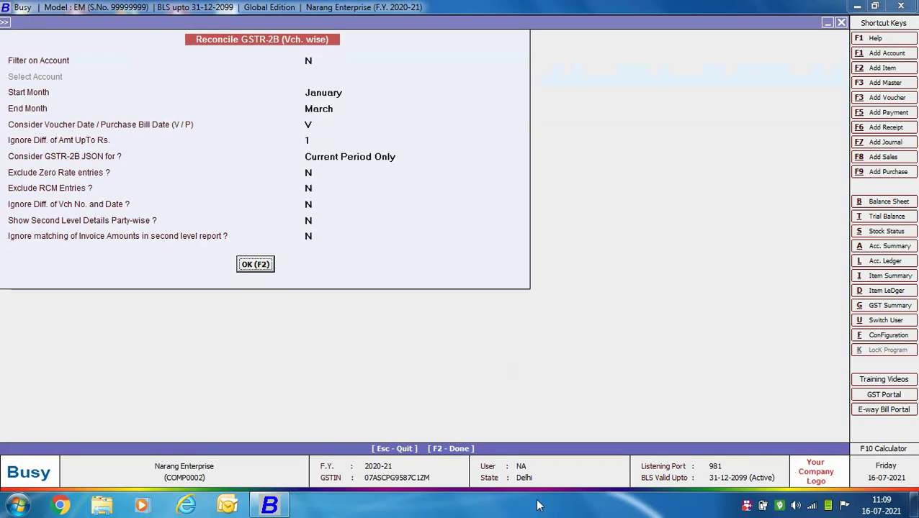
key("Return")
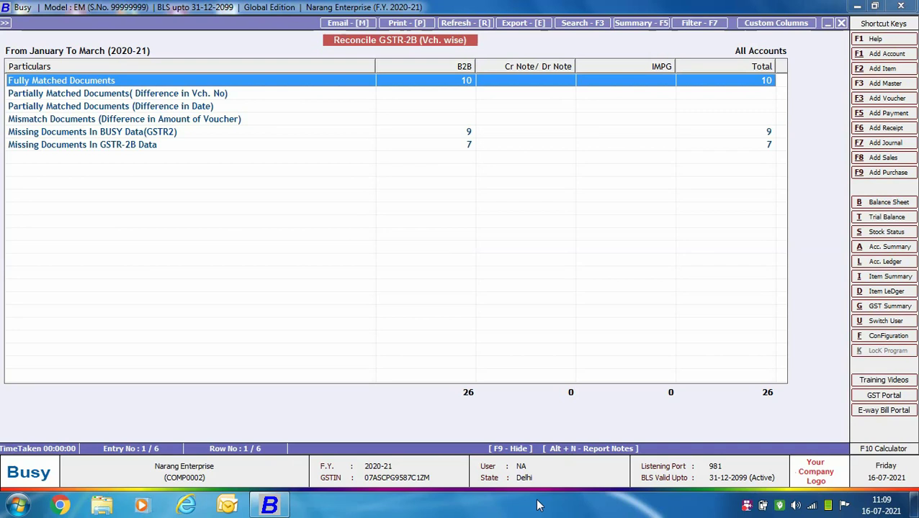
key("Return")
key("Escape")
key("Down")
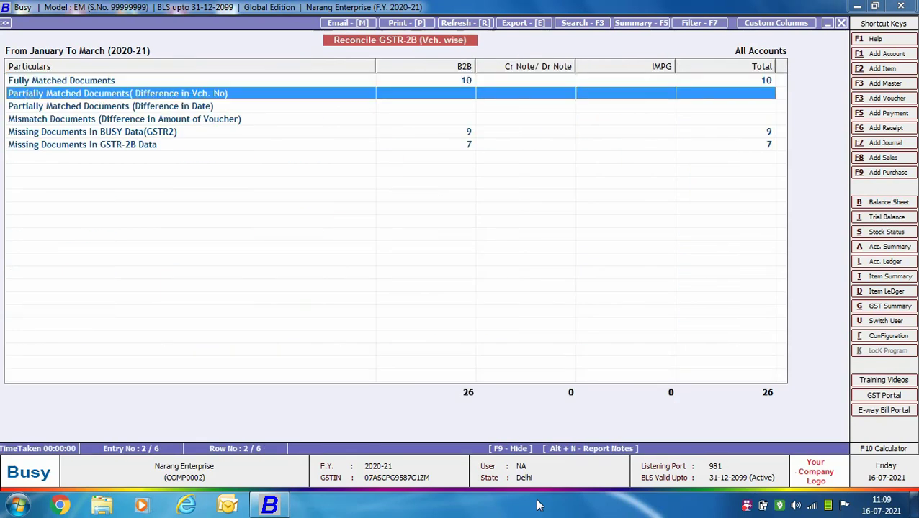
left_click(204, 105)
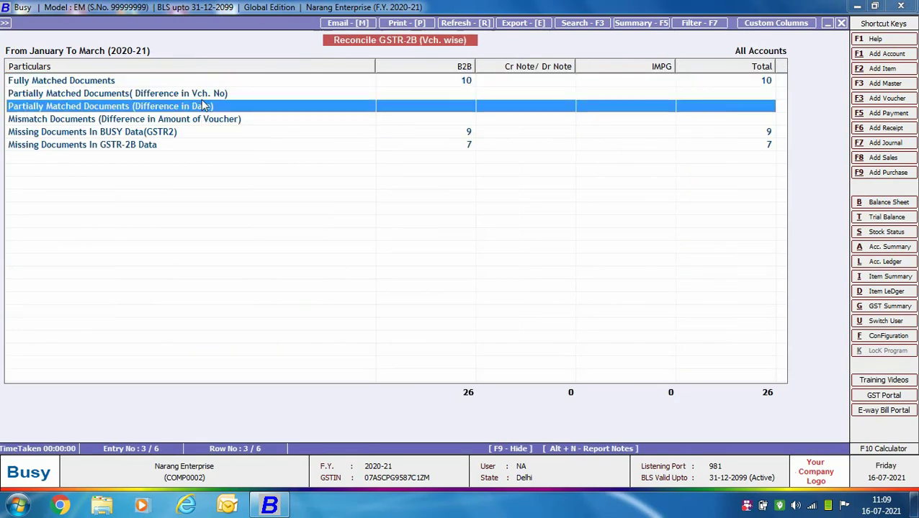
left_click(245, 117)
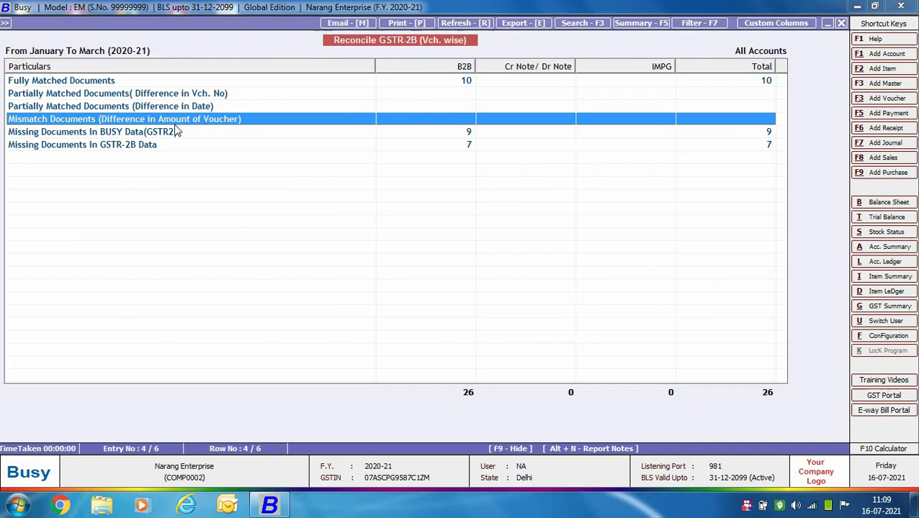
left_click(223, 135)
key("Return")
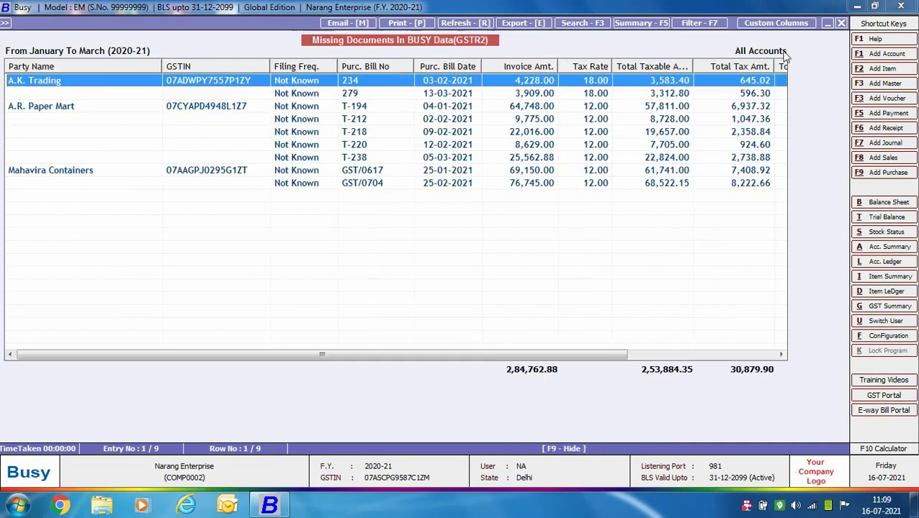
key("Escape")
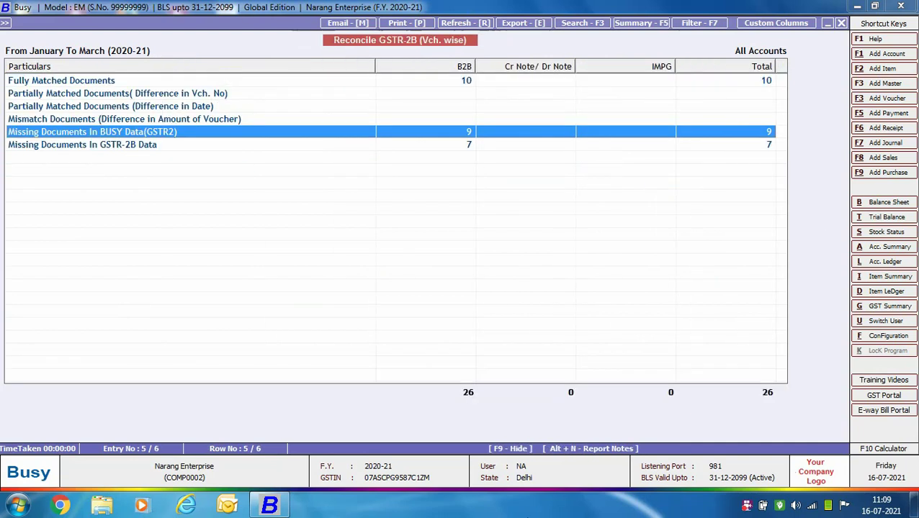
key("Down")
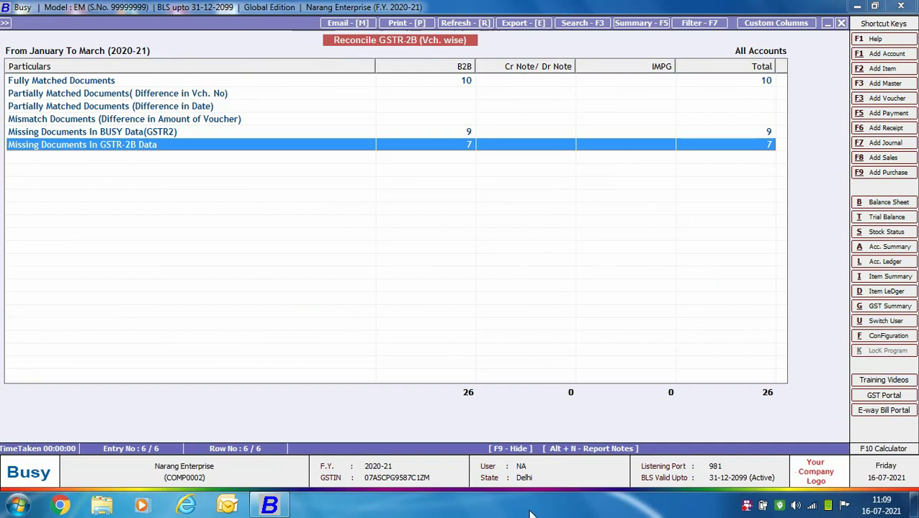
key("Return")
key("Escape")
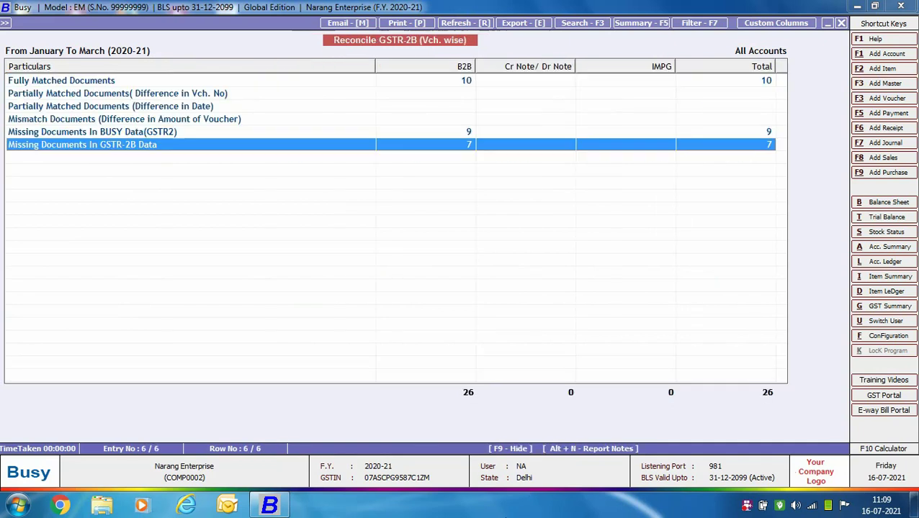